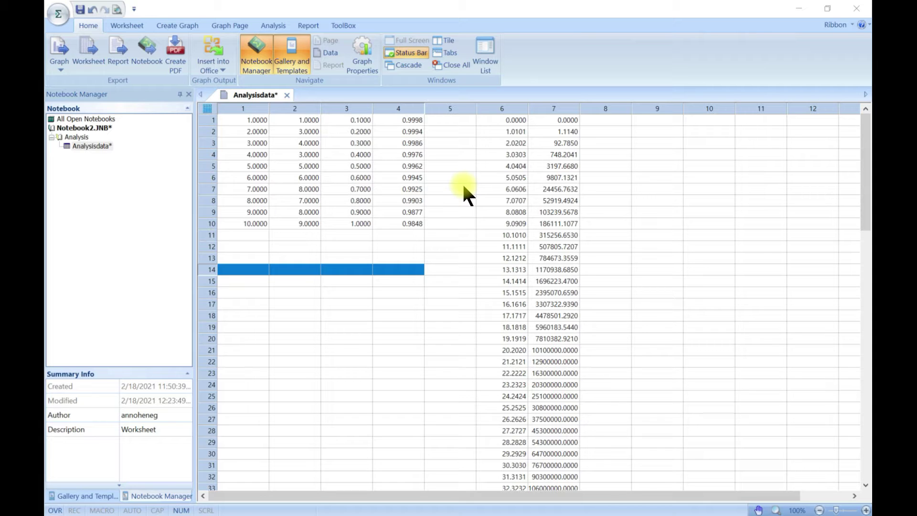
# Step: Show the Analysis ribbon commands and select a data cell in column 2 of Analysisdata
pyautogui.click(264, 28)
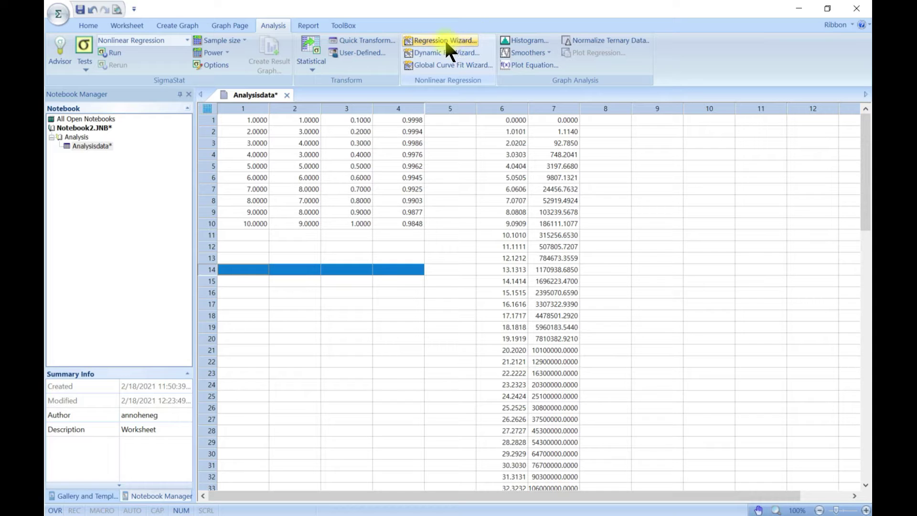
pyautogui.click(313, 222)
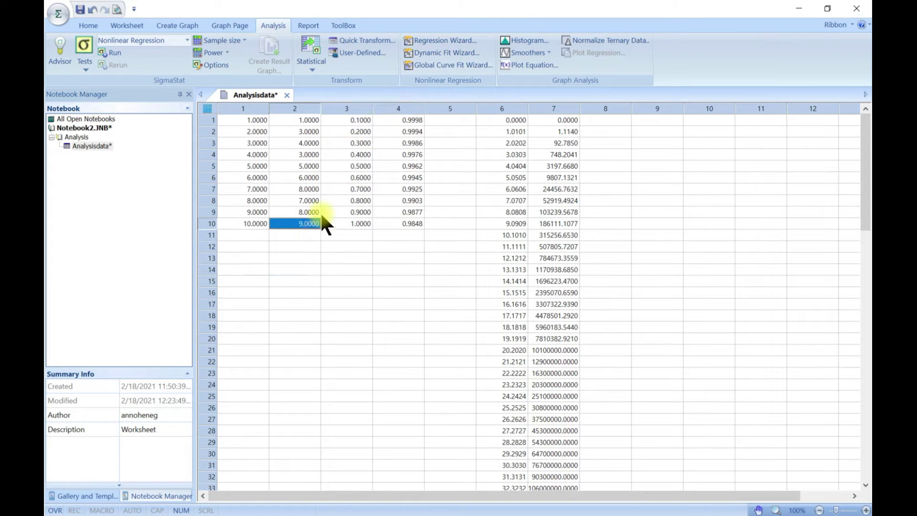
# Step: Start the Regression Wizard and preview the Polynomial Quadratic, Cubic and Inverse First Order equations
pyautogui.click(441, 42)
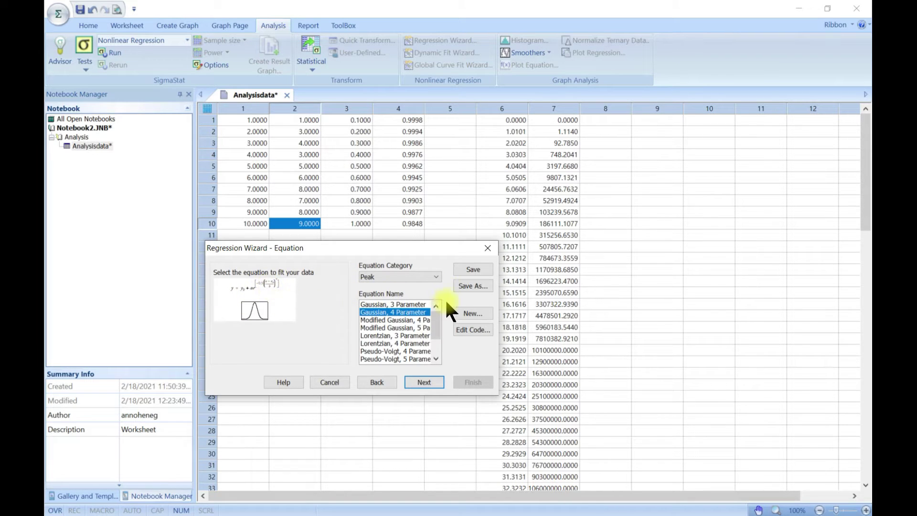
pyautogui.click(438, 276)
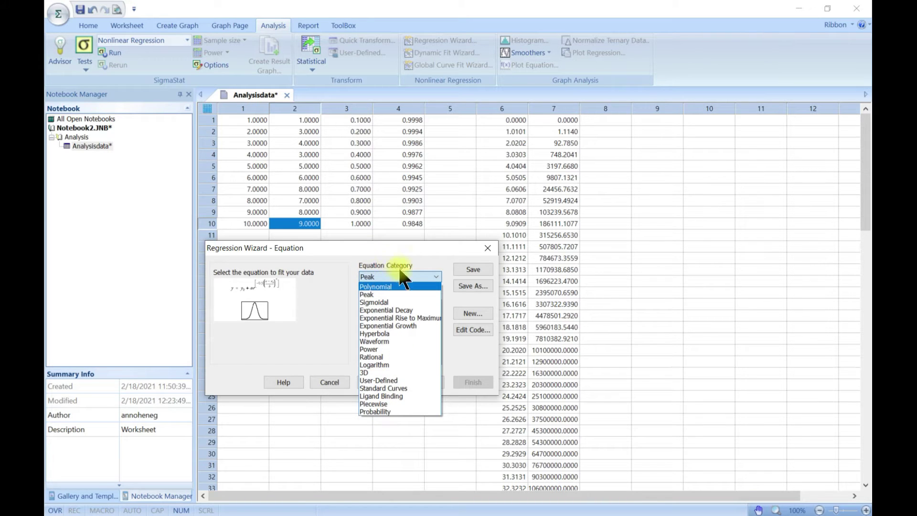
pyautogui.click(386, 287)
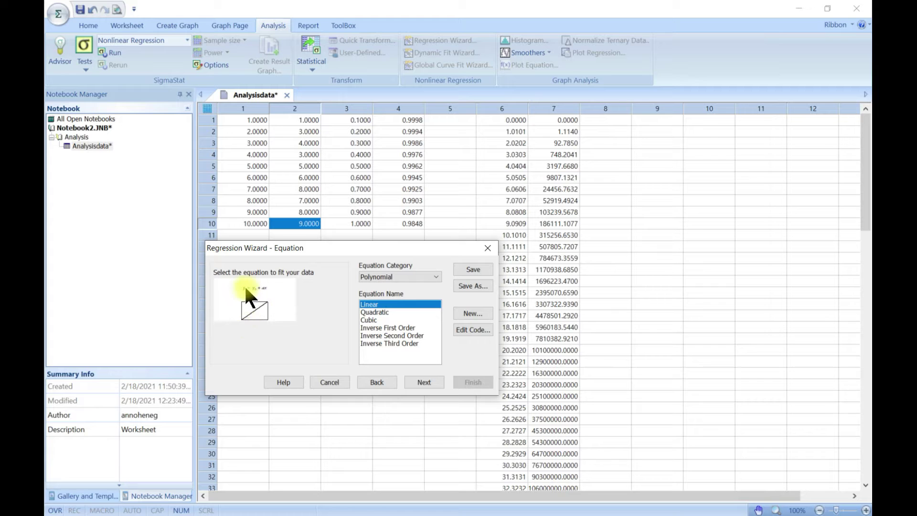
pyautogui.click(376, 312)
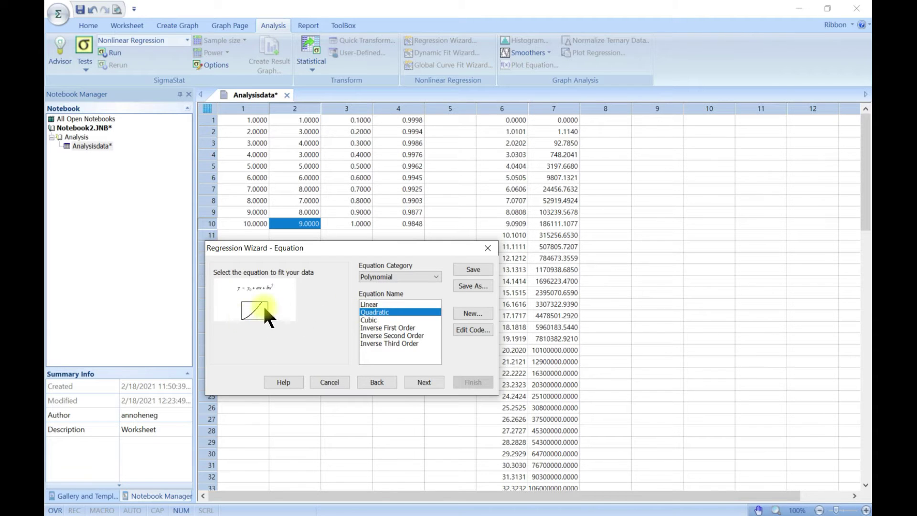
pyautogui.click(383, 319)
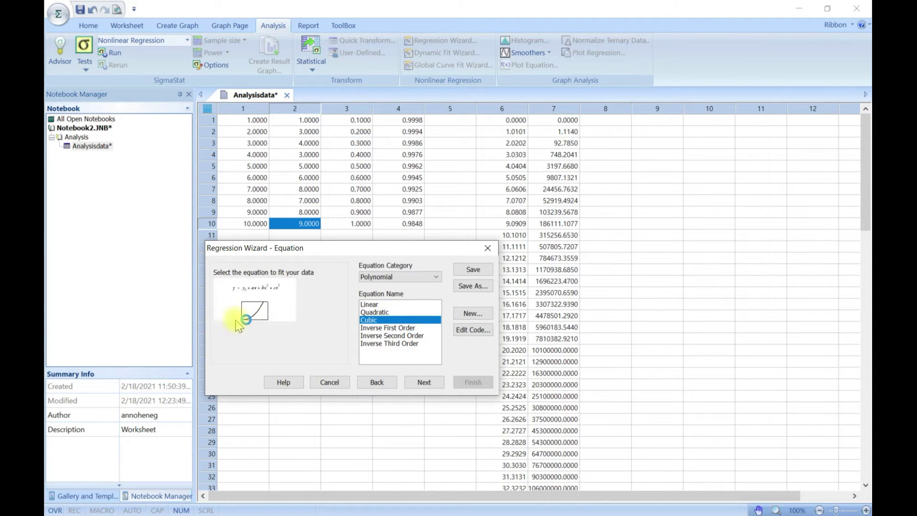
pyautogui.click(392, 330)
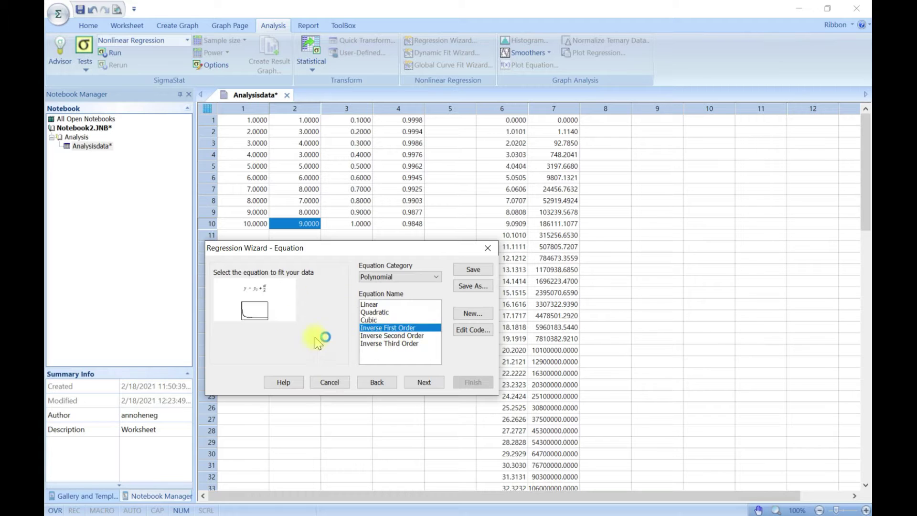
# Step: Preview the 3D Paraboloid and Gaussian equations, then choose Polynomial > Linear and proceed
pyautogui.click(435, 277)
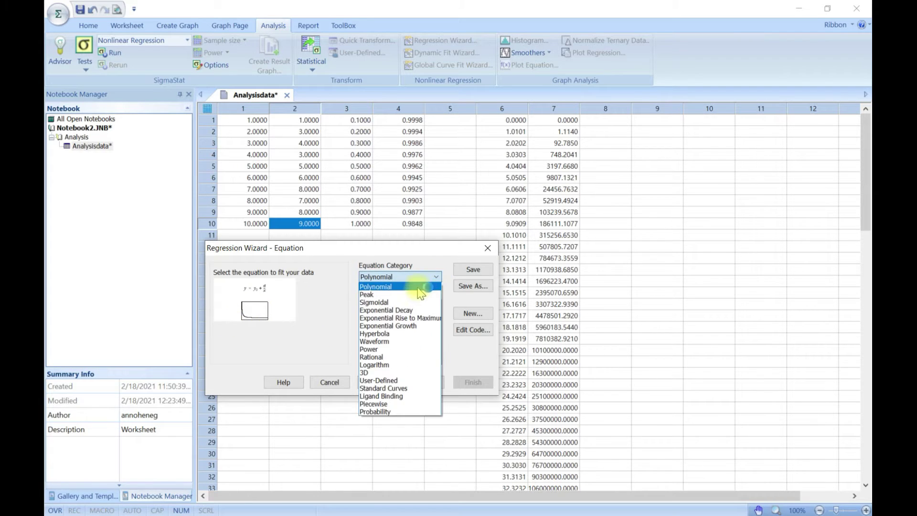
pyautogui.click(396, 373)
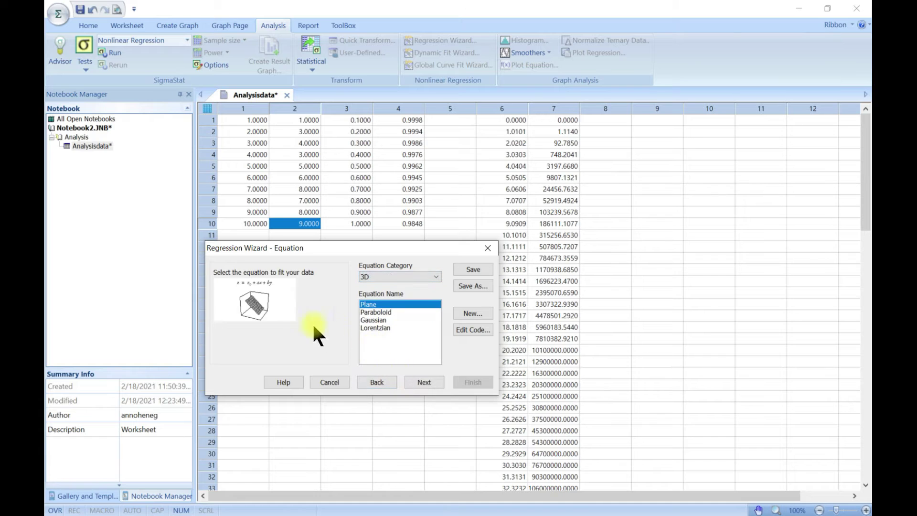
pyautogui.click(399, 312)
pyautogui.click(391, 320)
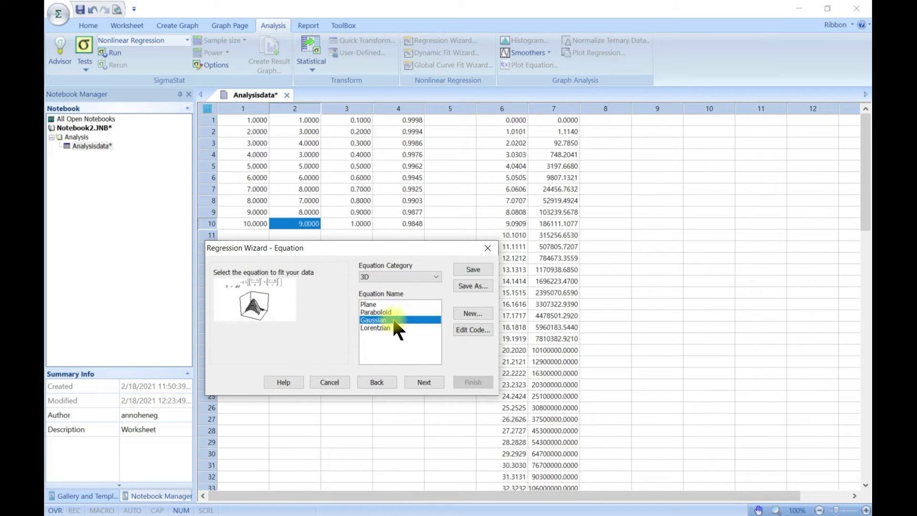
pyautogui.click(438, 276)
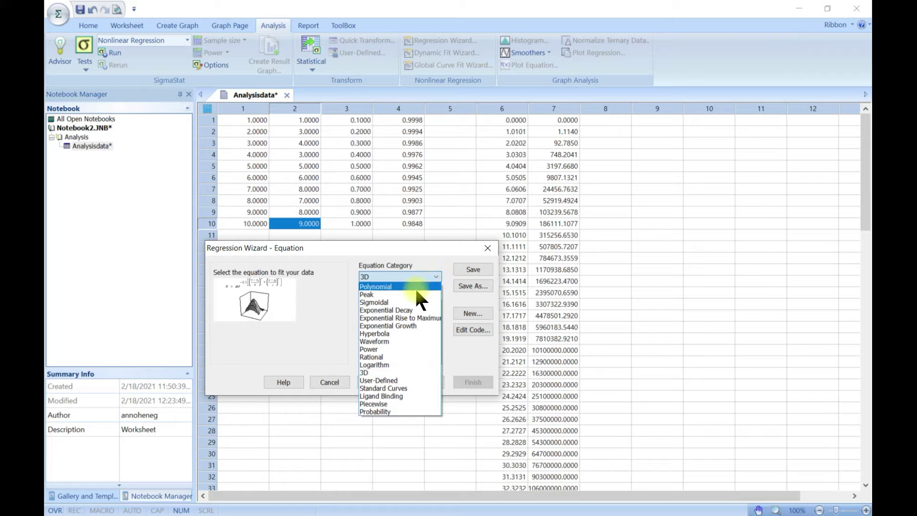
pyautogui.click(413, 289)
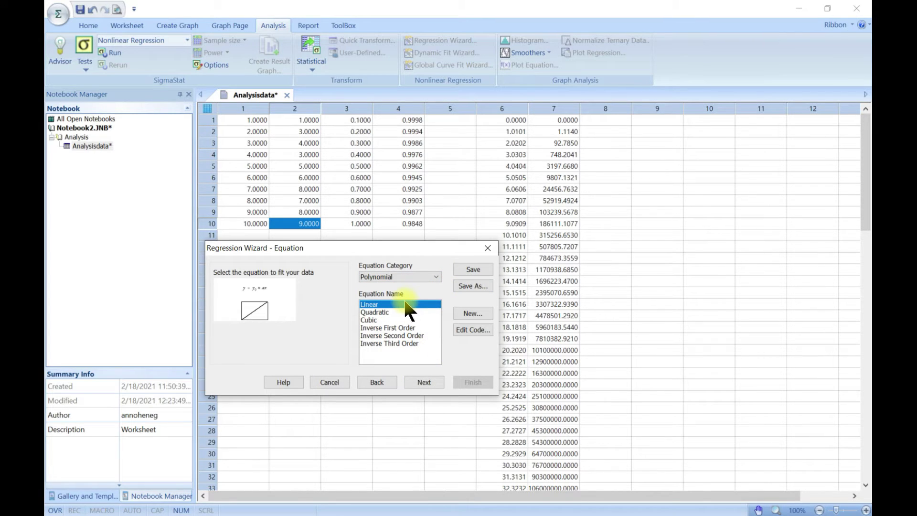
pyautogui.click(425, 382)
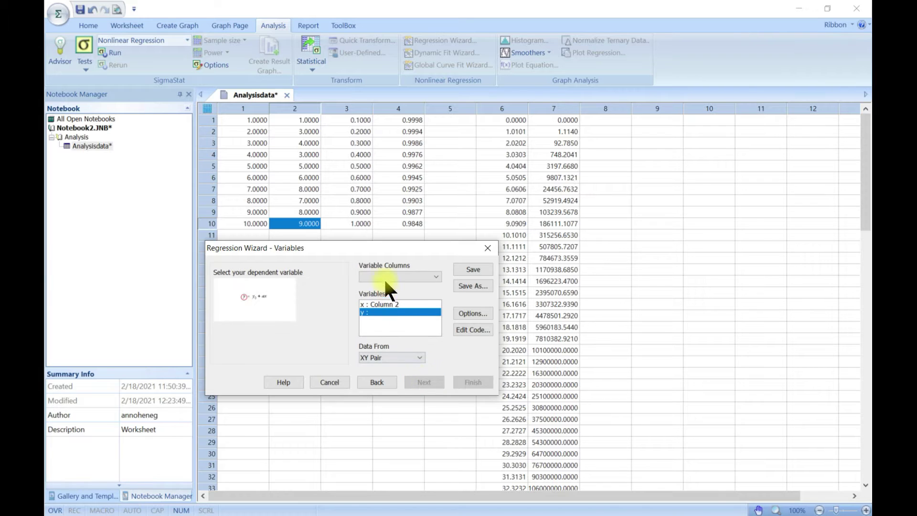
# Step: Assign Column 1 as x and Column 2 as y, keeping the XY Pair data format
pyautogui.click(434, 276)
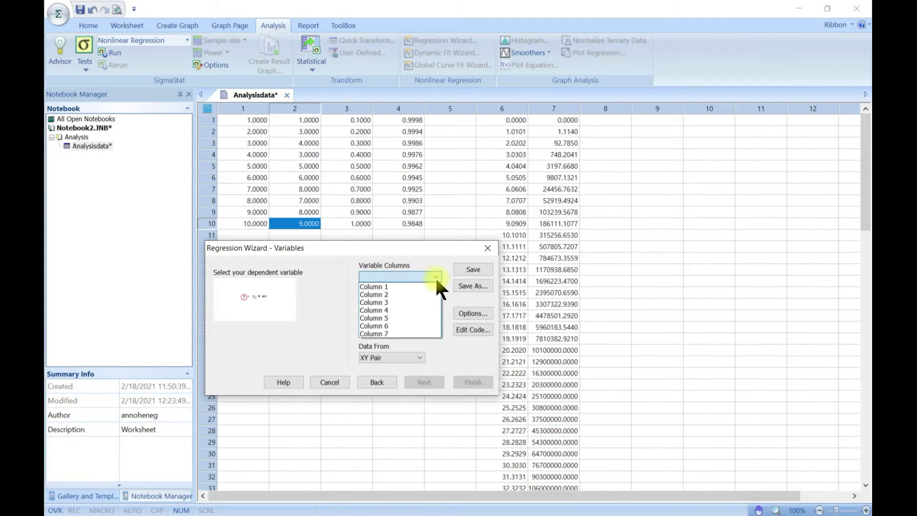
pyautogui.click(425, 285)
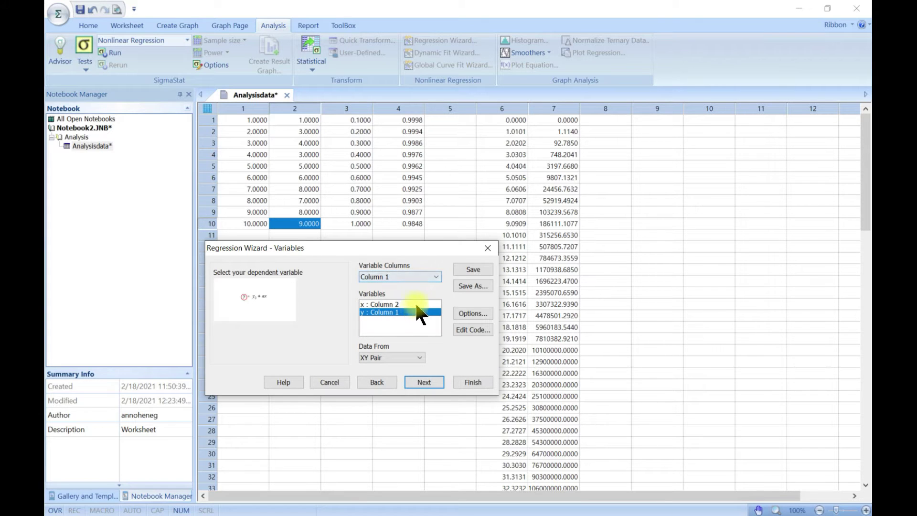
pyautogui.click(414, 305)
pyautogui.click(436, 274)
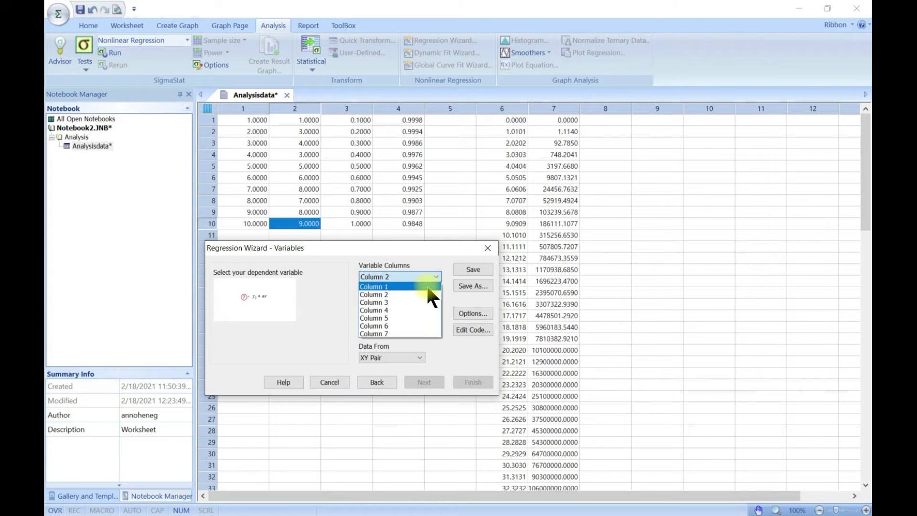
pyautogui.click(422, 295)
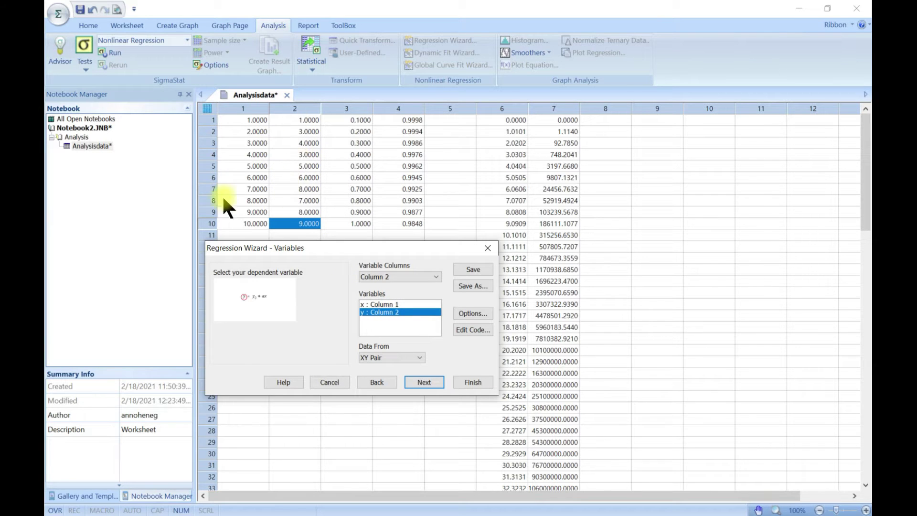
pyautogui.click(416, 358)
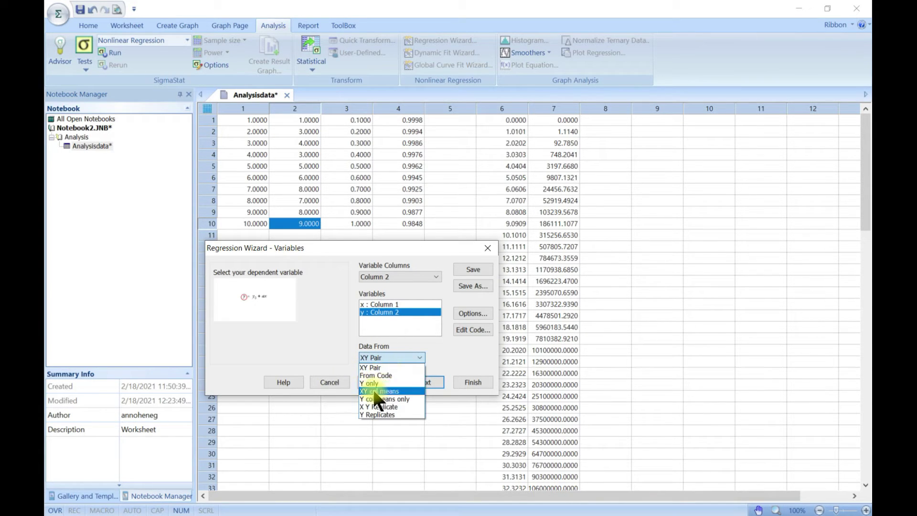
pyautogui.click(448, 359)
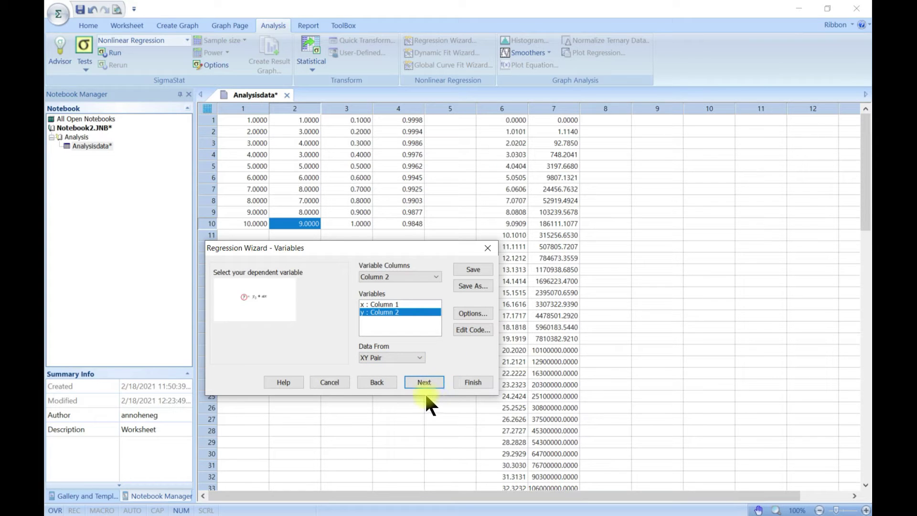
pyautogui.click(375, 382)
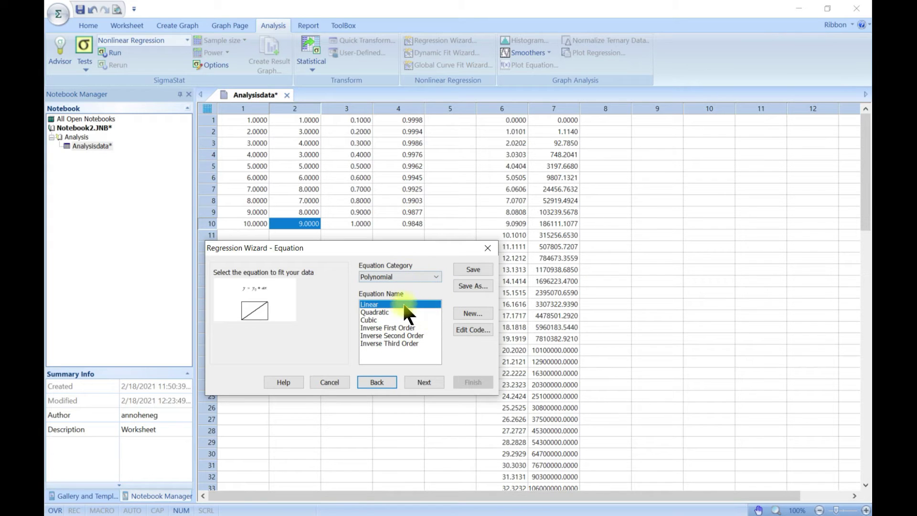
pyautogui.click(472, 329)
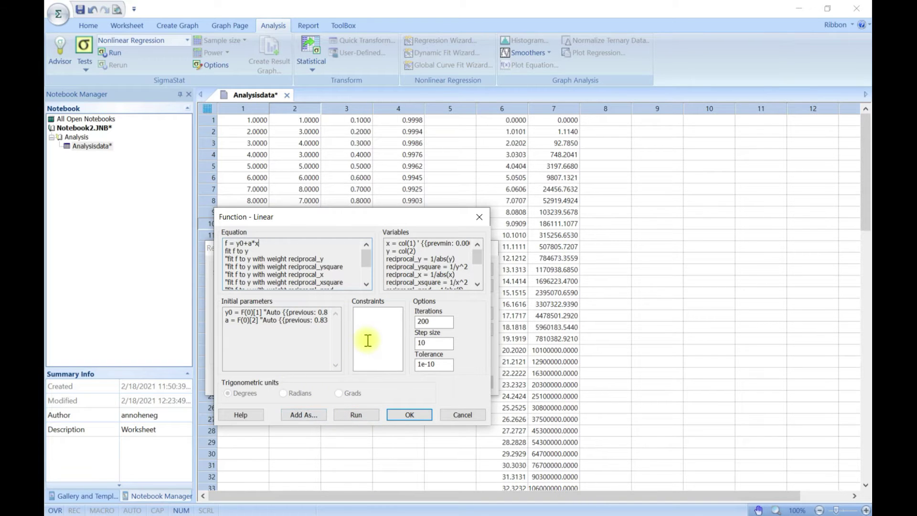
pyautogui.click(480, 216)
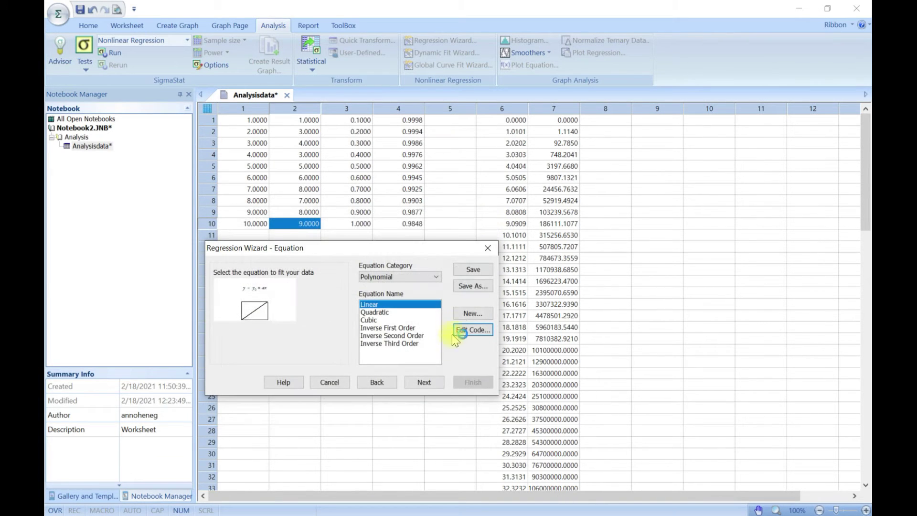
pyautogui.click(466, 314)
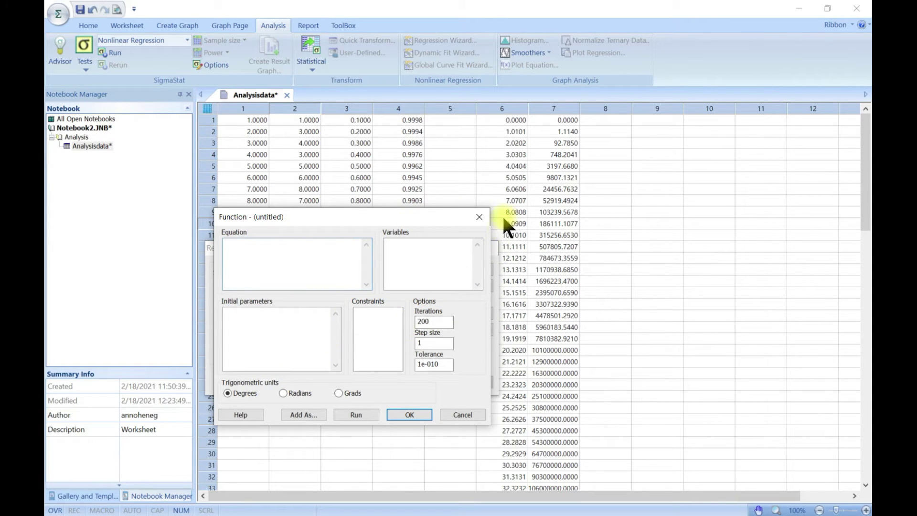
pyautogui.click(479, 218)
# Step: Run the linear fit and accept the default results, numeric output and graph options
pyautogui.click(428, 381)
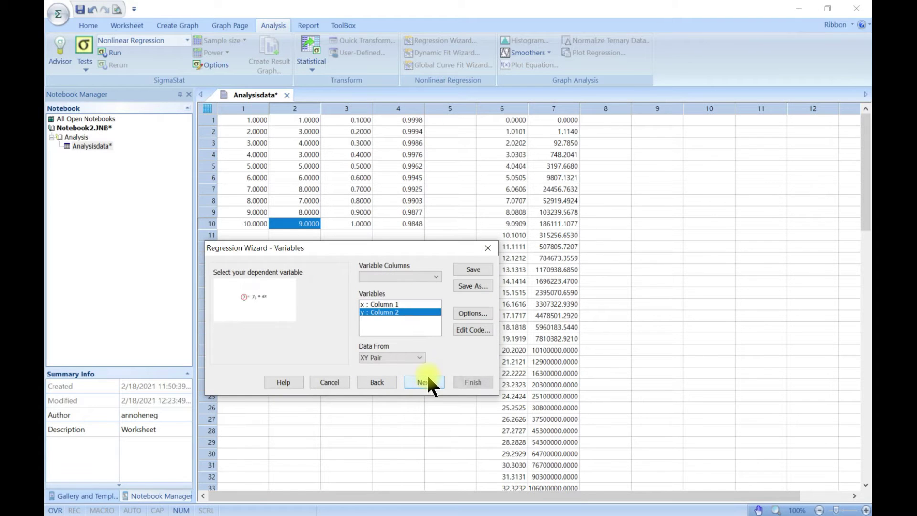
pyautogui.click(425, 382)
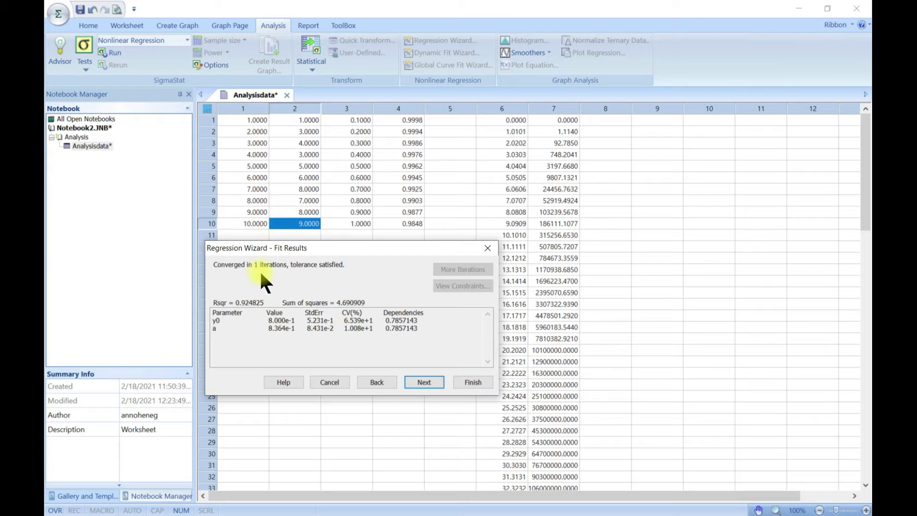
pyautogui.click(432, 380)
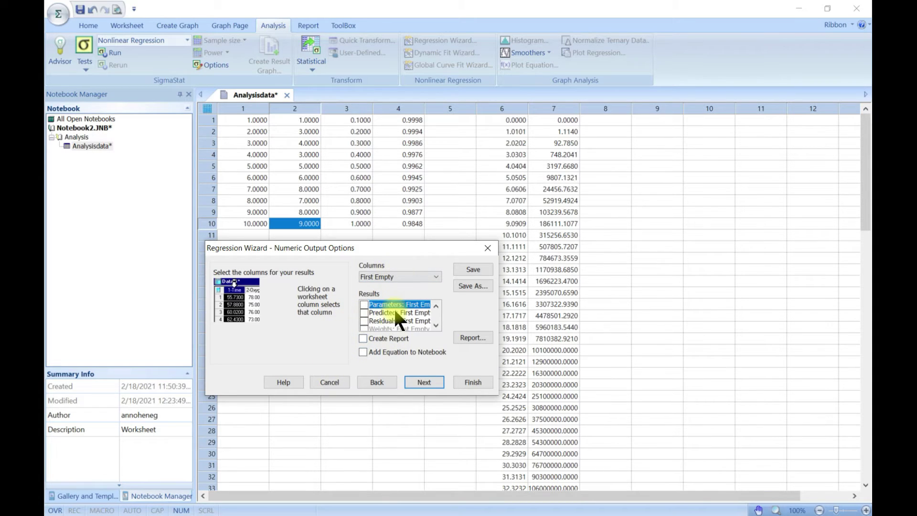
pyautogui.click(423, 383)
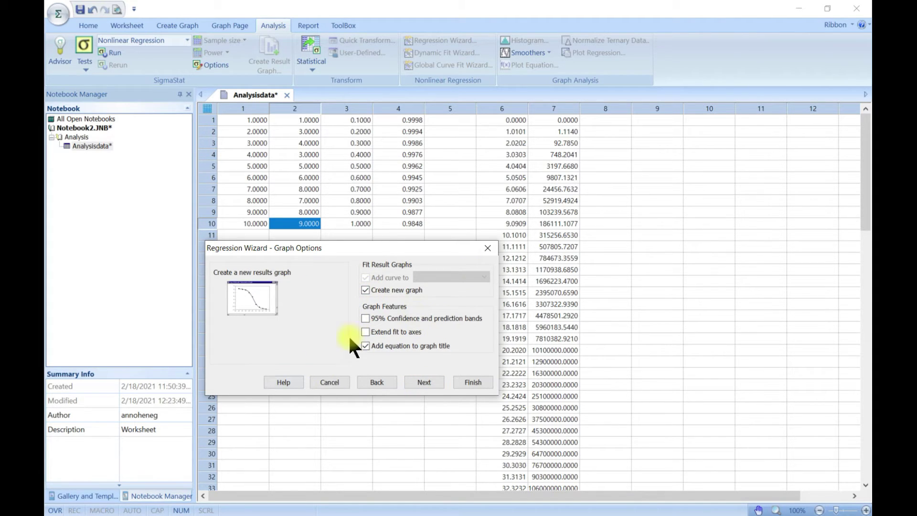
pyautogui.click(430, 383)
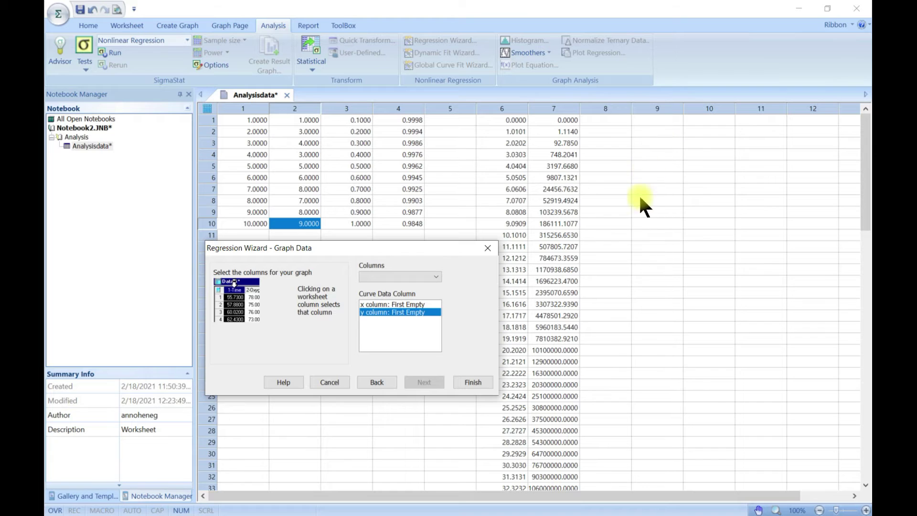
# Step: Finish the regression to create Graph Page 1 with the y0+a*x line, then return to Analysisdata
pyautogui.click(475, 381)
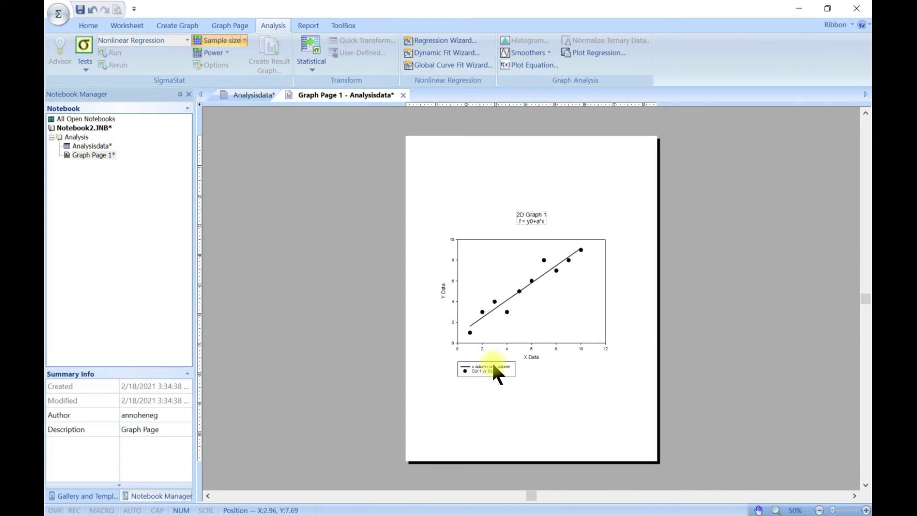
pyautogui.scroll(5, 492, 361)
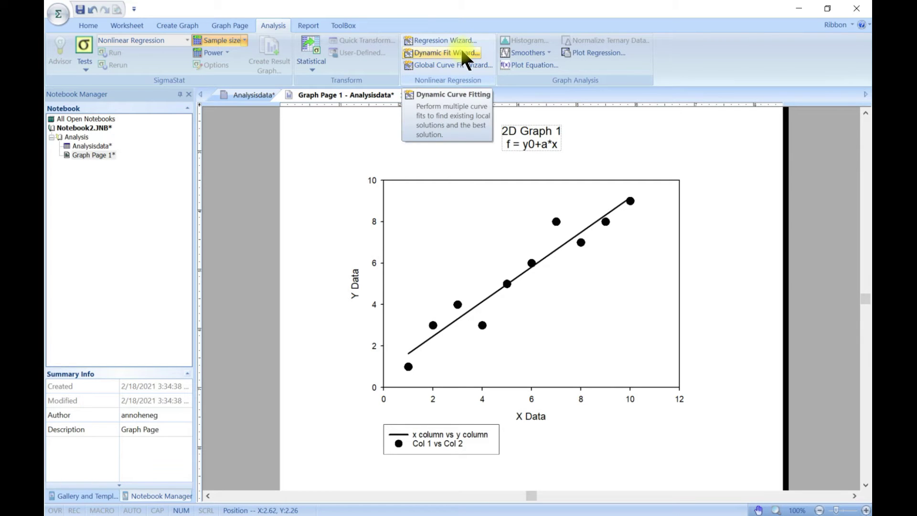
pyautogui.click(251, 96)
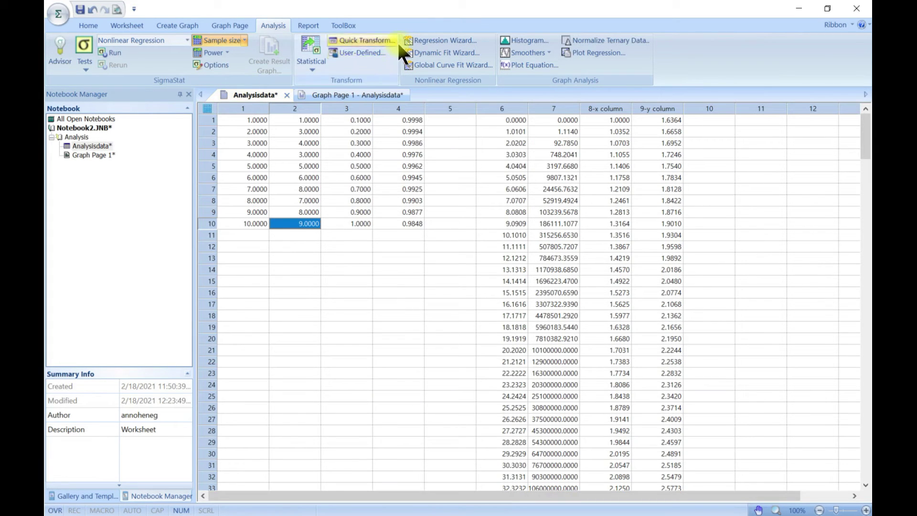
# Step: Start a Dynamic Fit Wizard with the Linear equation, x as Column 1 and y as Column 2
pyautogui.click(420, 53)
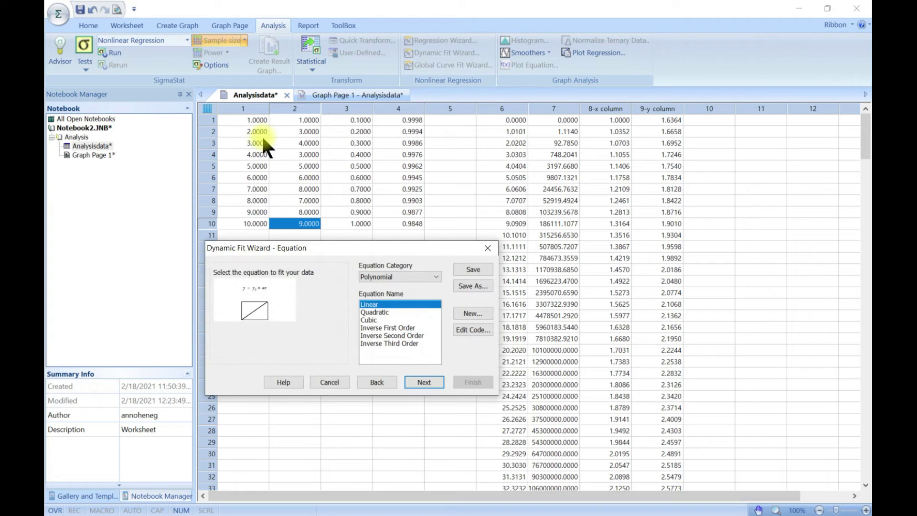
pyautogui.moveTo(281, 247); pyautogui.dragTo(267, 123)
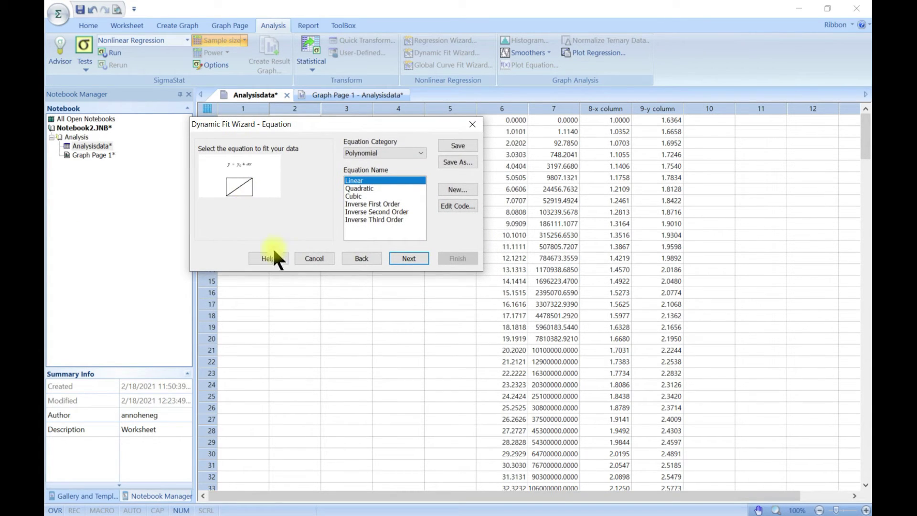
pyautogui.click(409, 258)
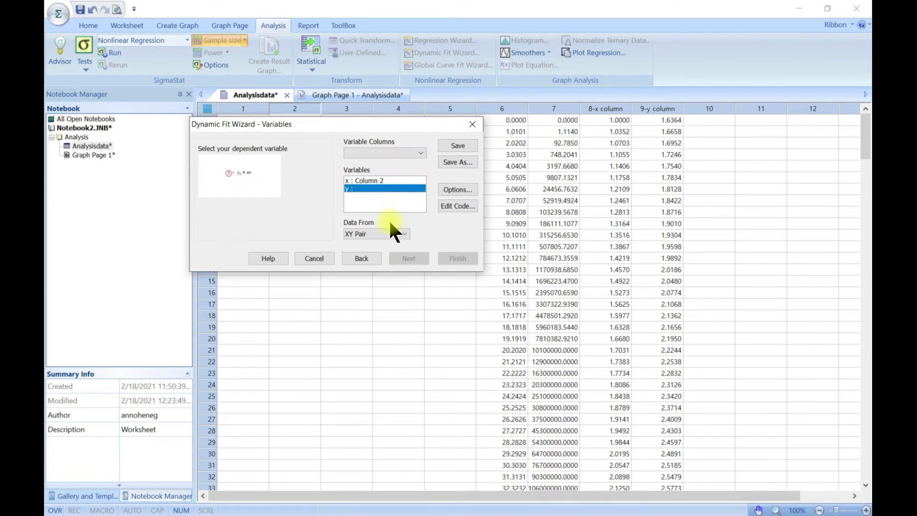
pyautogui.click(421, 153)
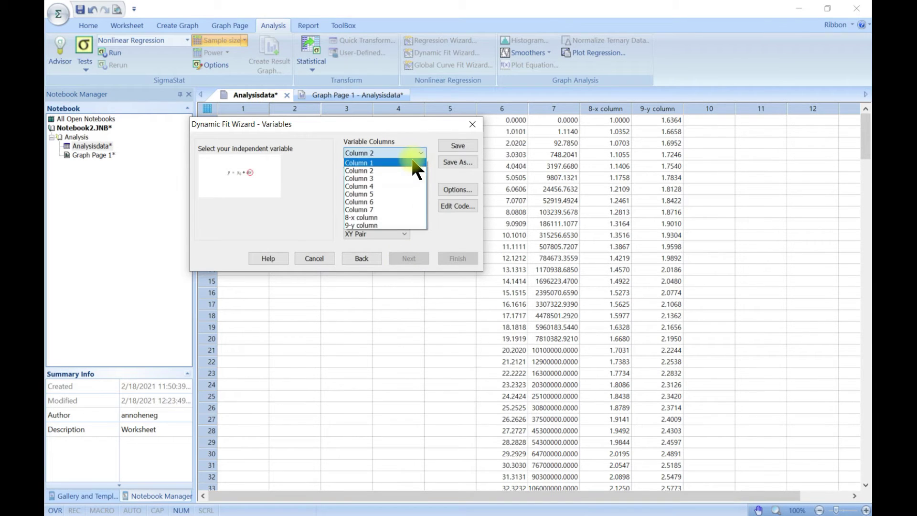
pyautogui.click(411, 157)
pyautogui.click(418, 153)
pyautogui.click(407, 165)
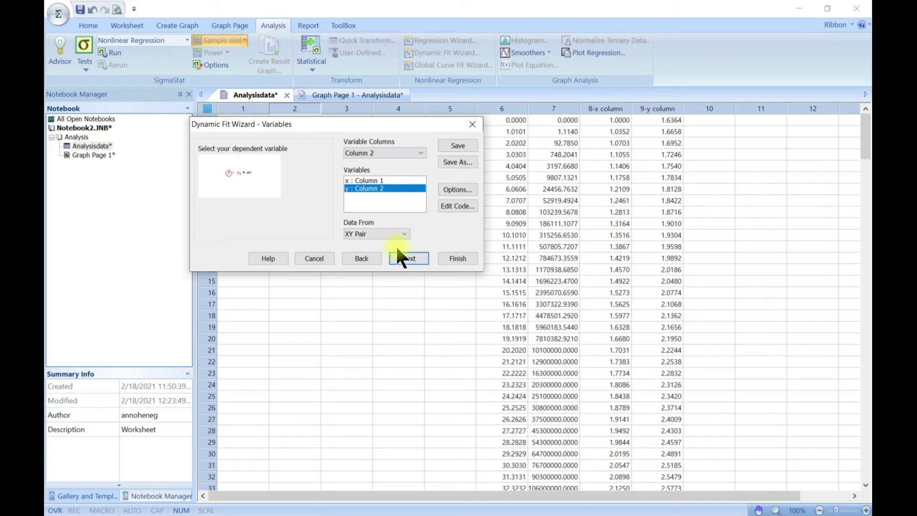
pyautogui.click(409, 258)
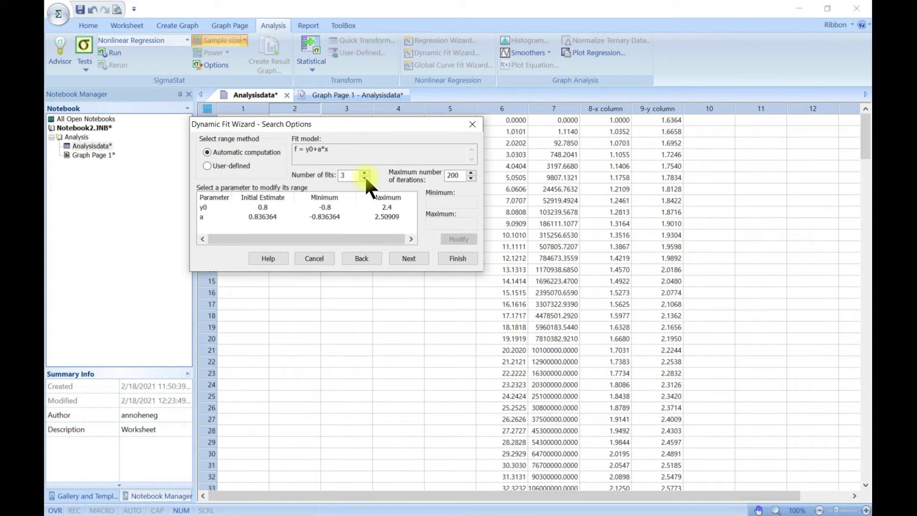
# Step: Switch to user-defined parameter ranges and set y0 to range from -1 to 10
pyautogui.doubleClick(459, 176)
pyautogui.click(207, 166)
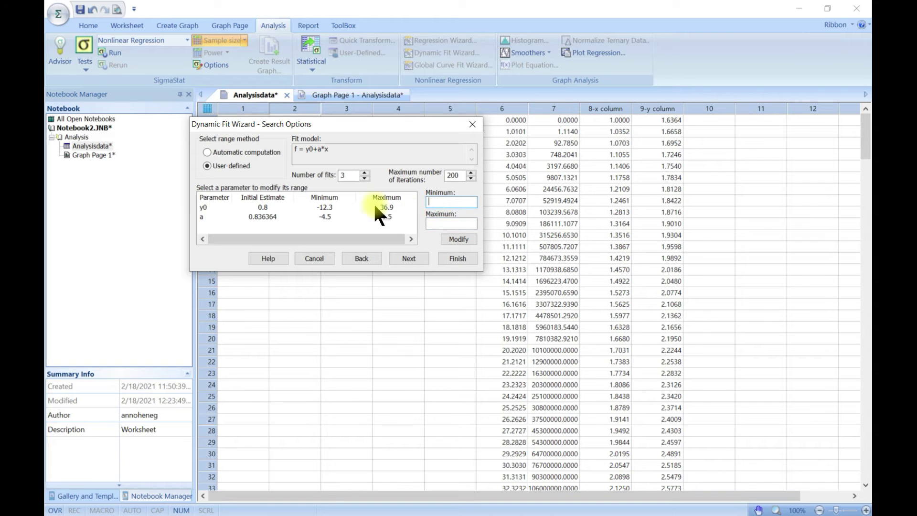
pyautogui.click(322, 209)
pyautogui.click(329, 217)
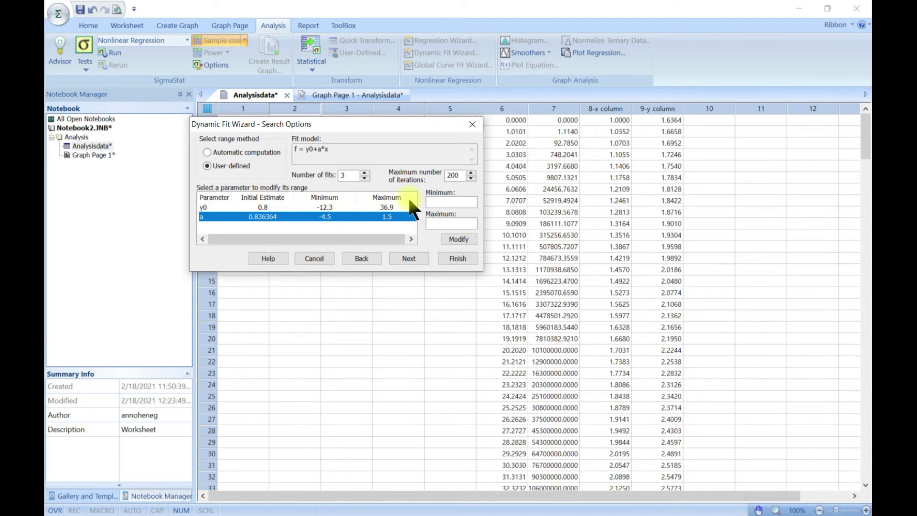
pyautogui.click(432, 201)
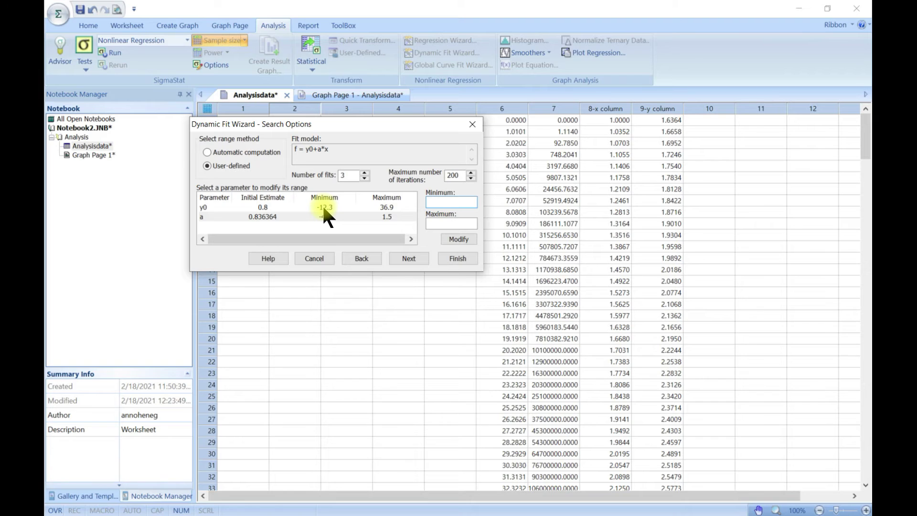
pyautogui.write('-1')
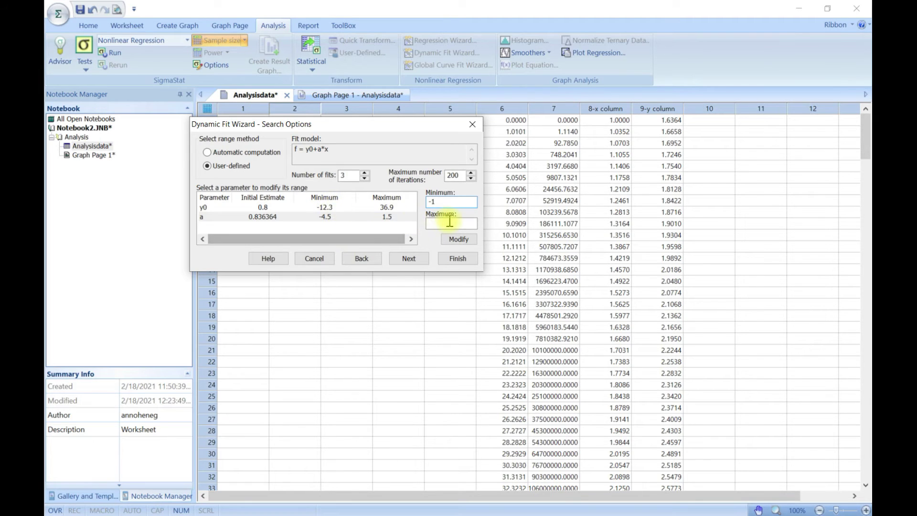
pyautogui.click(449, 221)
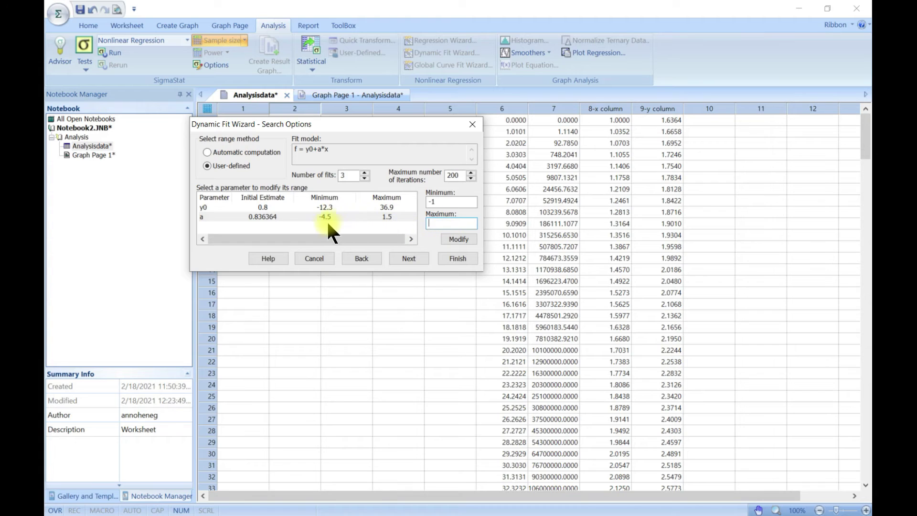
pyautogui.click(379, 206)
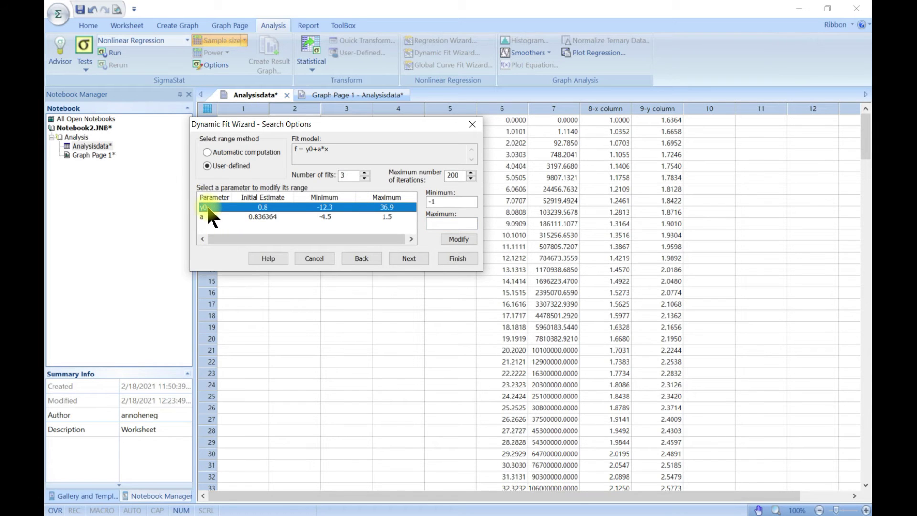
pyautogui.click(455, 224)
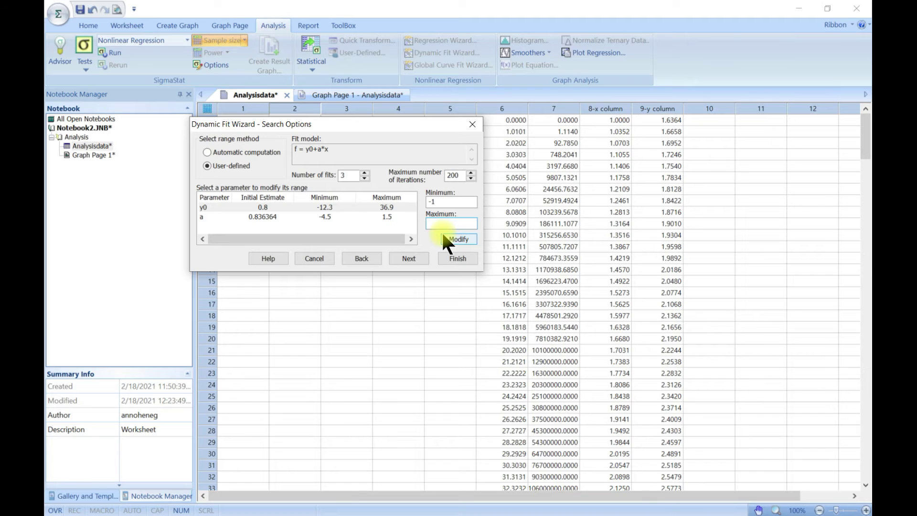
pyautogui.write('10')
pyautogui.click(460, 240)
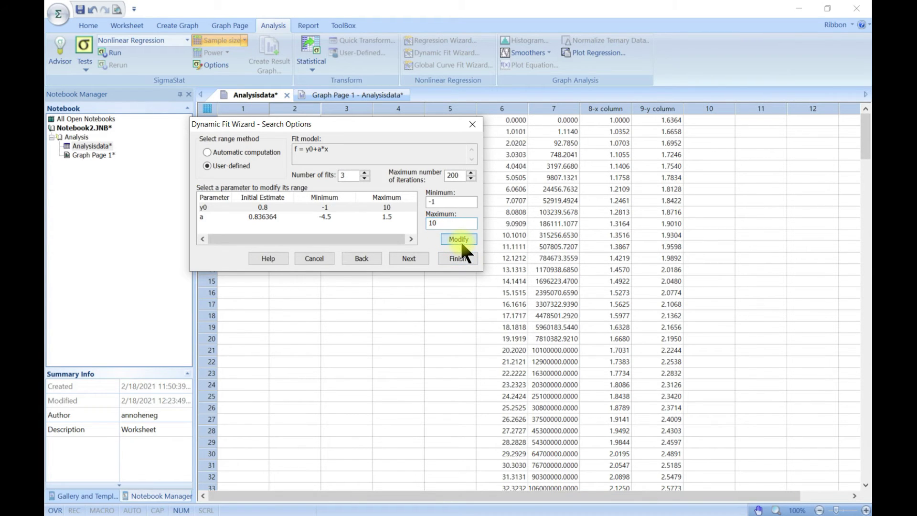
# Step: Set parameter a's range to -3 to 4 and run the dynamic fit
pyautogui.click(297, 216)
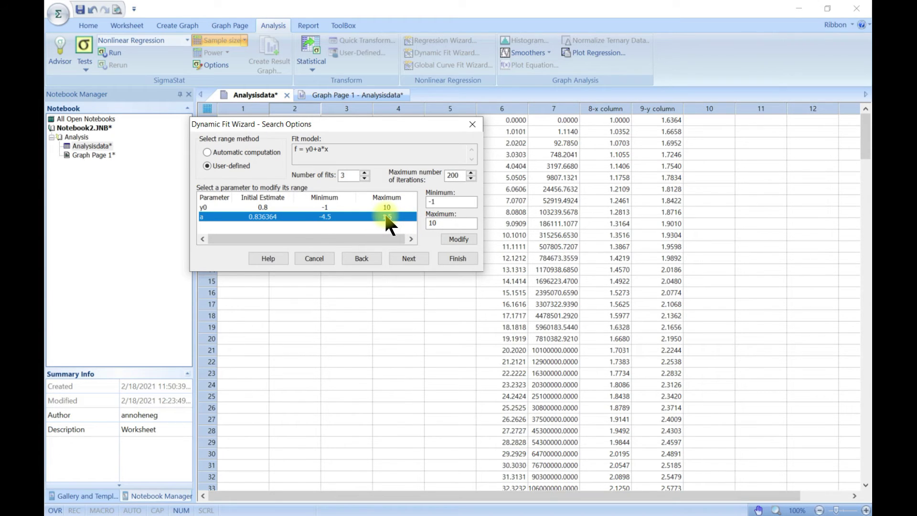
pyautogui.click(450, 203)
pyautogui.press('BackSpace')
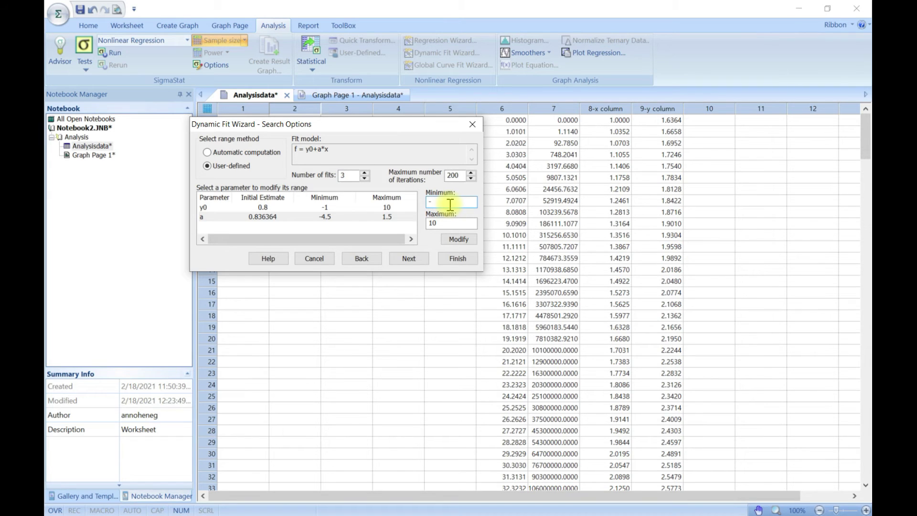
pyautogui.write('3')
pyautogui.moveTo(454, 225); pyautogui.dragTo(423, 220)
pyautogui.click(459, 238)
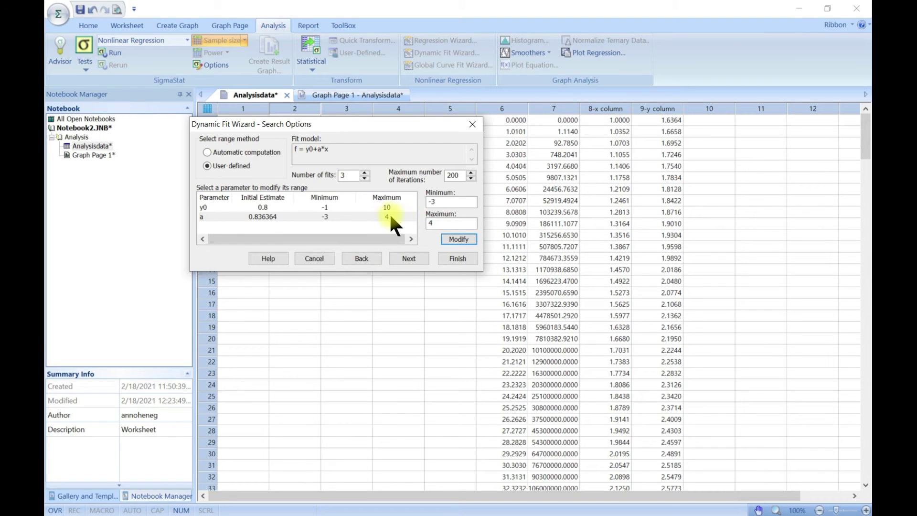
pyautogui.click(404, 257)
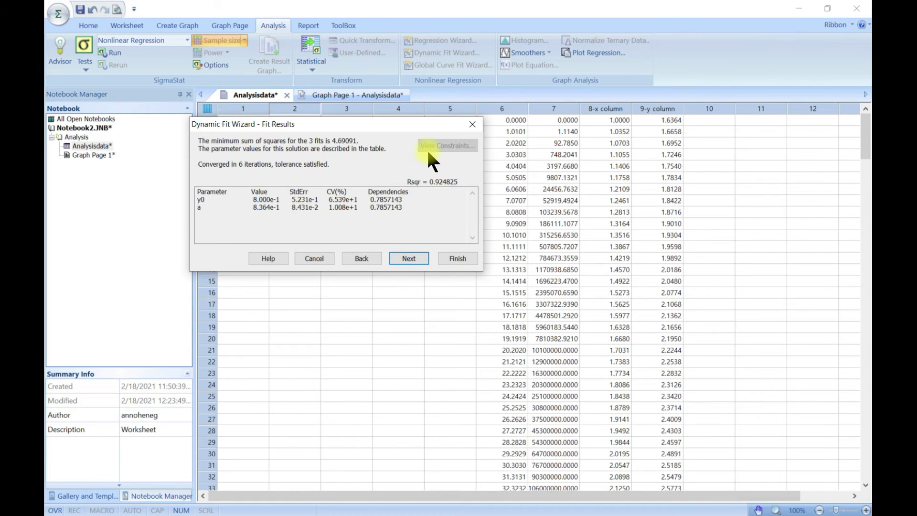
# Step: Accept the dynamic fit's default output and graph settings and finish, creating Graph Page 2
pyautogui.click(402, 254)
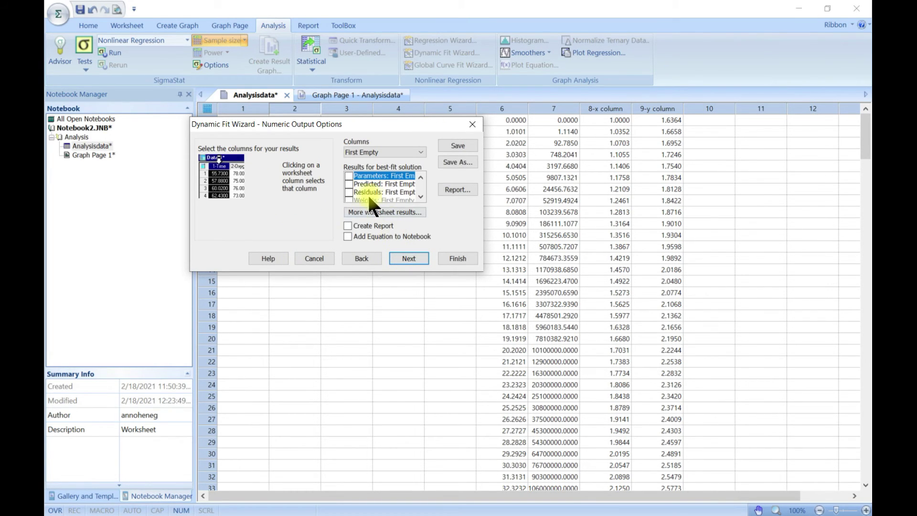
pyautogui.click(406, 254)
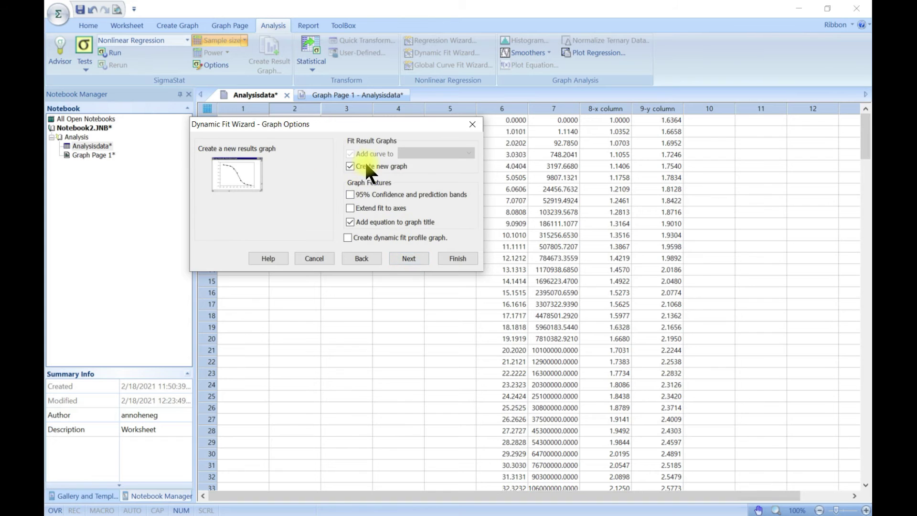
pyautogui.click(424, 256)
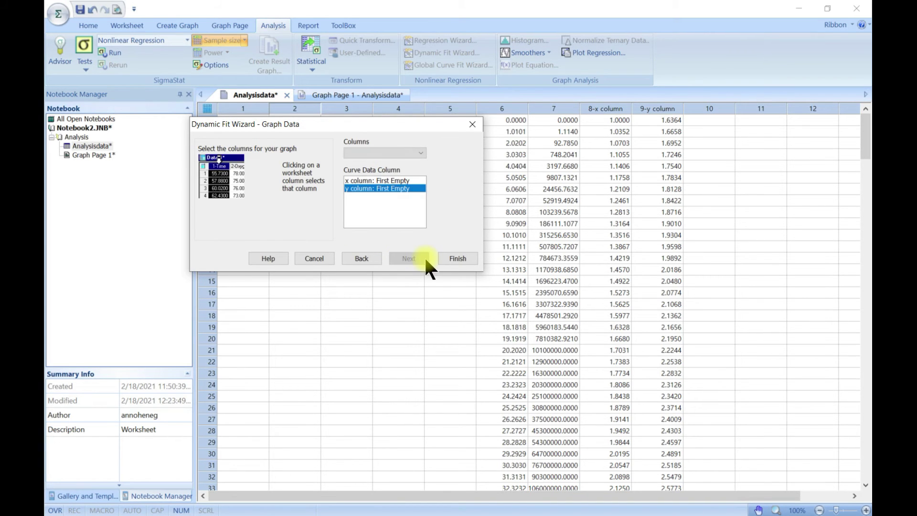
pyautogui.click(439, 254)
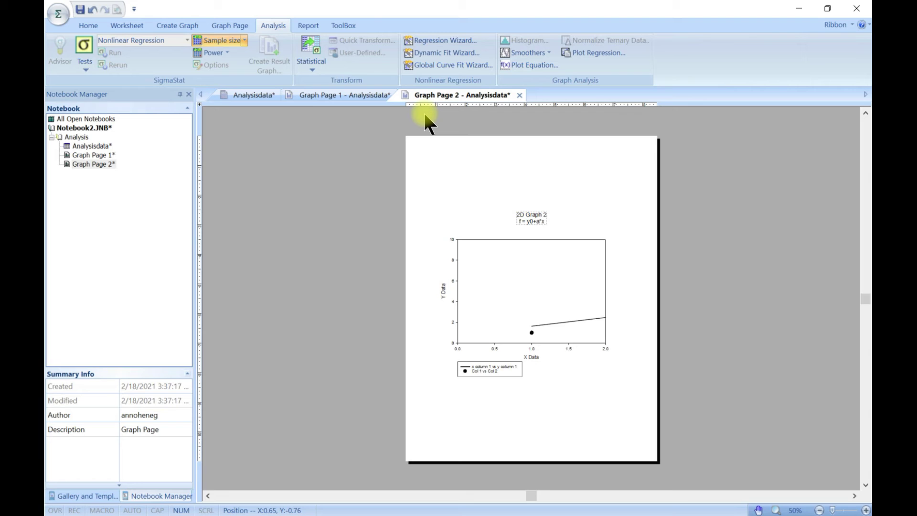
pyautogui.moveTo(513, 271)
# Step: Launch the Global Curve Fit Wizard from Analysisdata with the Linear equation and shared y0 and a
pyautogui.click(448, 67)
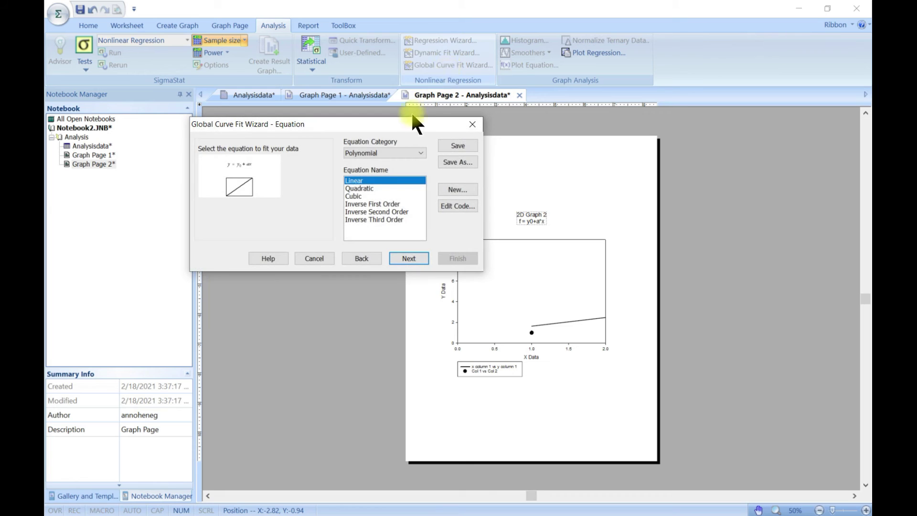
pyautogui.click(473, 124)
pyautogui.click(243, 97)
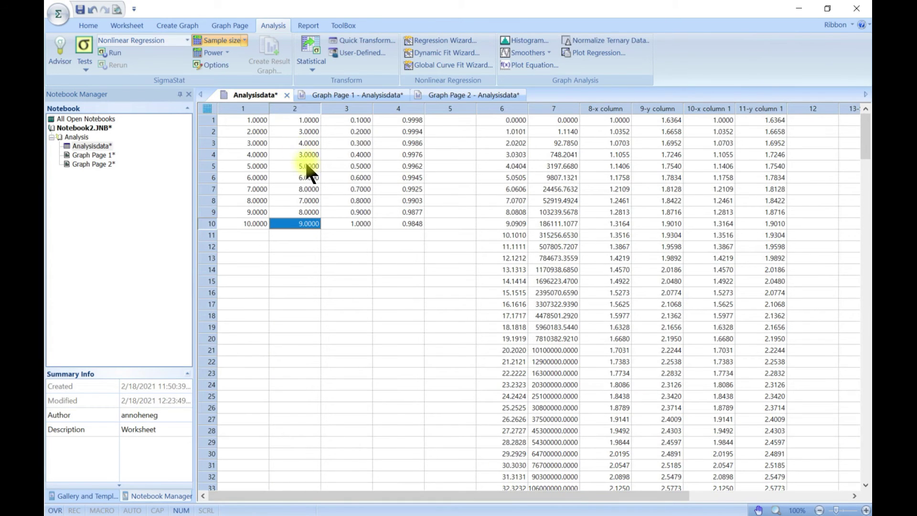
pyautogui.click(430, 64)
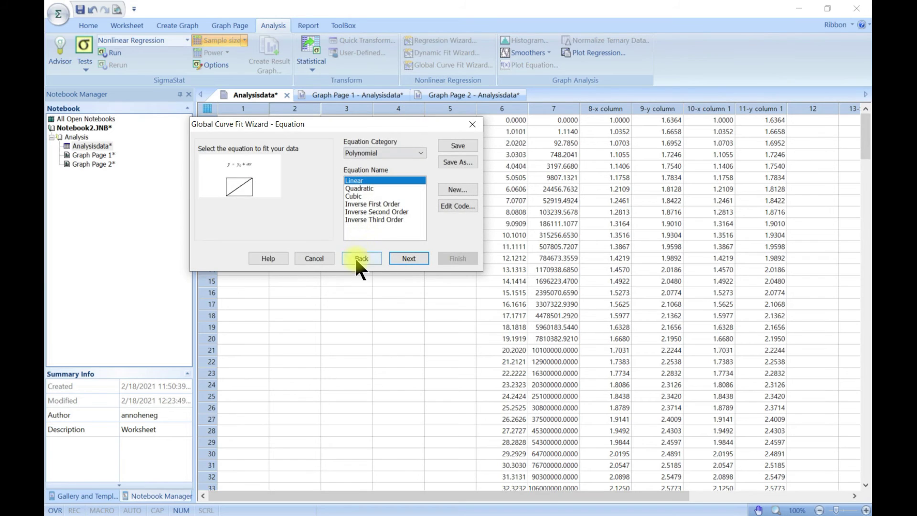
pyautogui.click(397, 260)
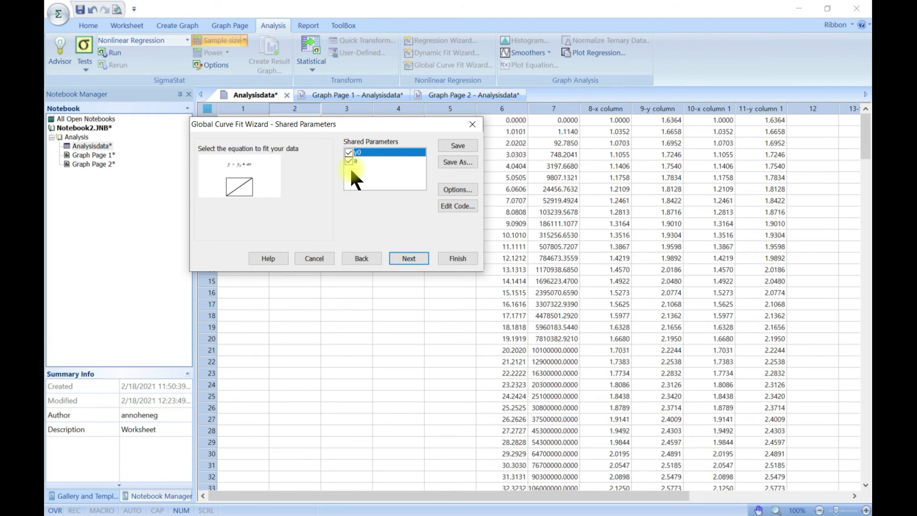
pyautogui.click(404, 258)
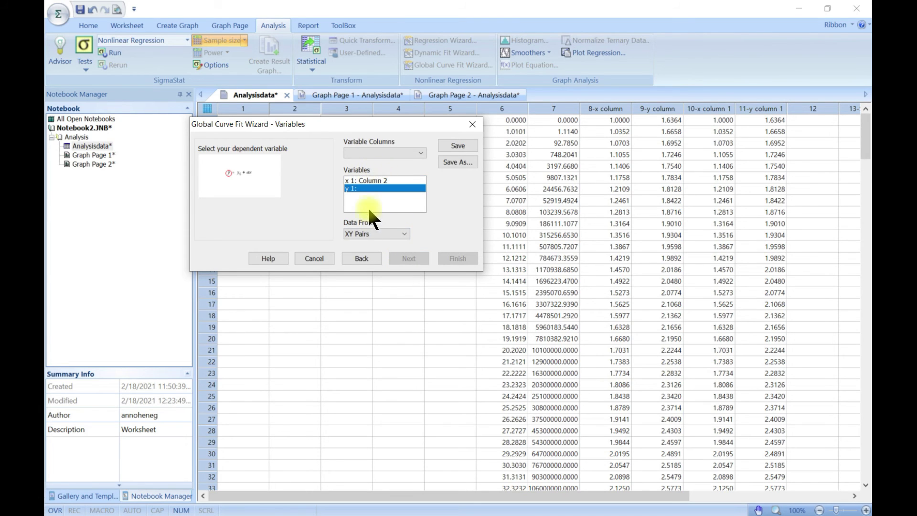
# Step: Assign Column 1 as x1 and Column 3 as y1 for the global fit
pyautogui.click(416, 153)
pyautogui.click(403, 162)
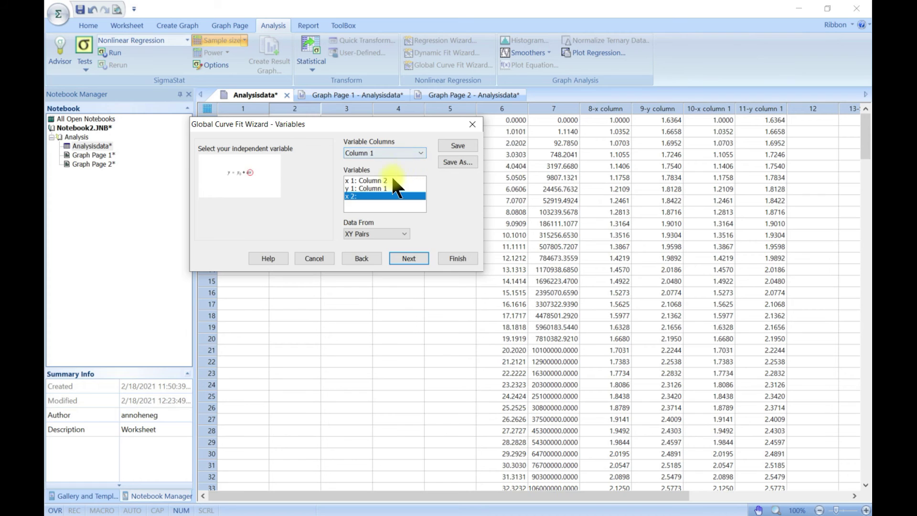
pyautogui.click(394, 188)
pyautogui.click(421, 152)
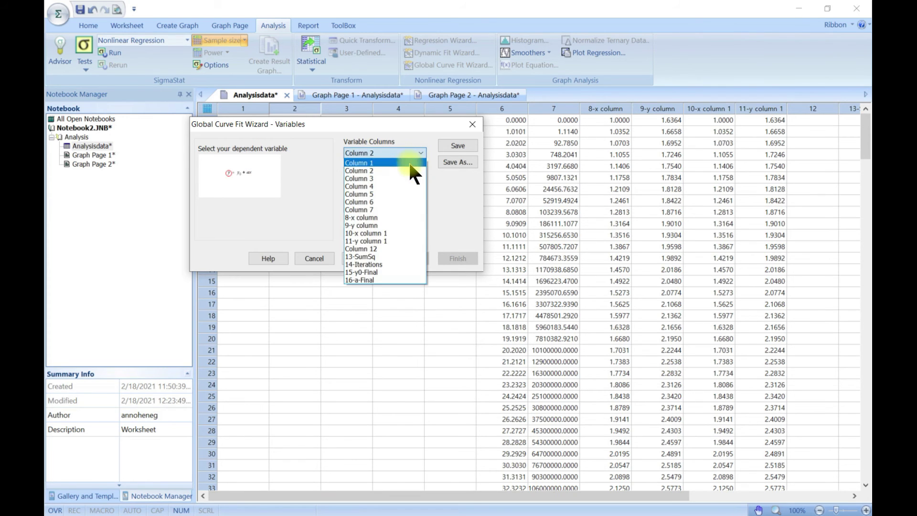
pyautogui.click(401, 168)
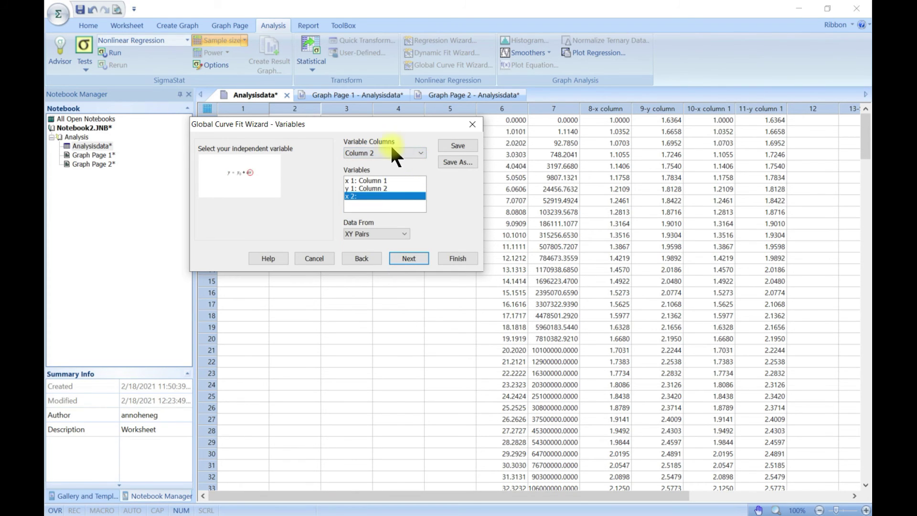
pyautogui.moveTo(381, 127); pyautogui.dragTo(399, 238)
pyautogui.click(387, 303)
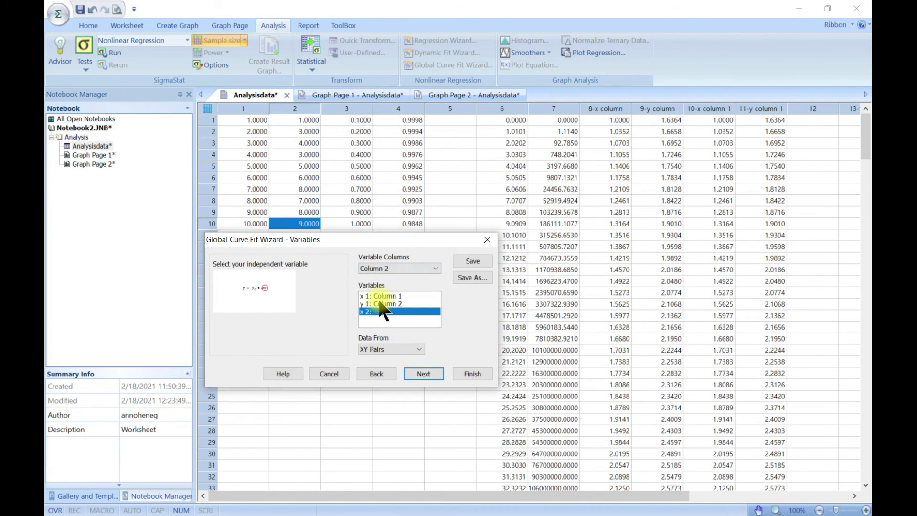
pyautogui.click(430, 268)
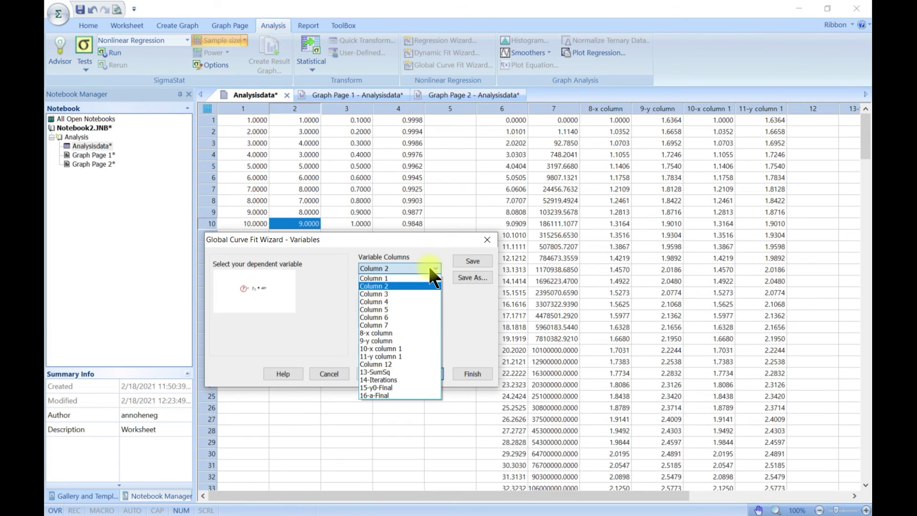
pyautogui.click(414, 294)
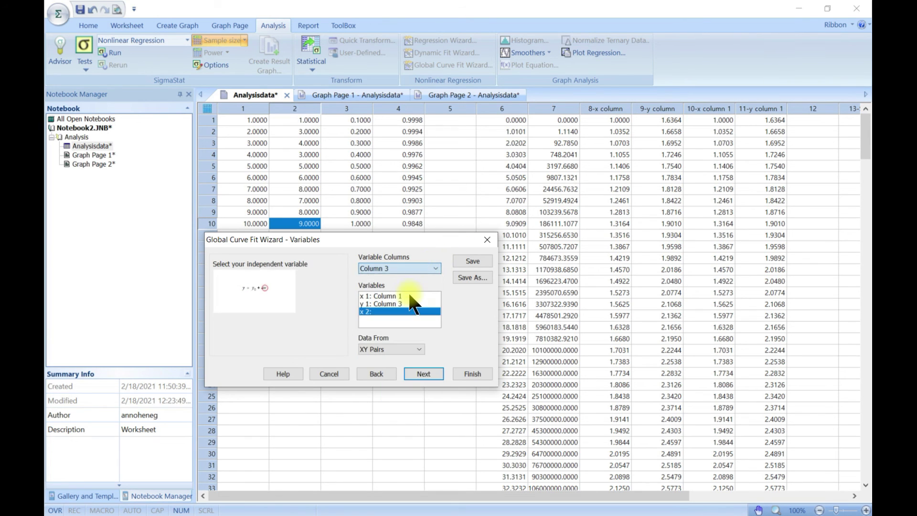
# Step: Assign Column 1 as x2 and Column 4 as y2
pyautogui.click(435, 268)
pyautogui.click(434, 267)
pyautogui.click(434, 268)
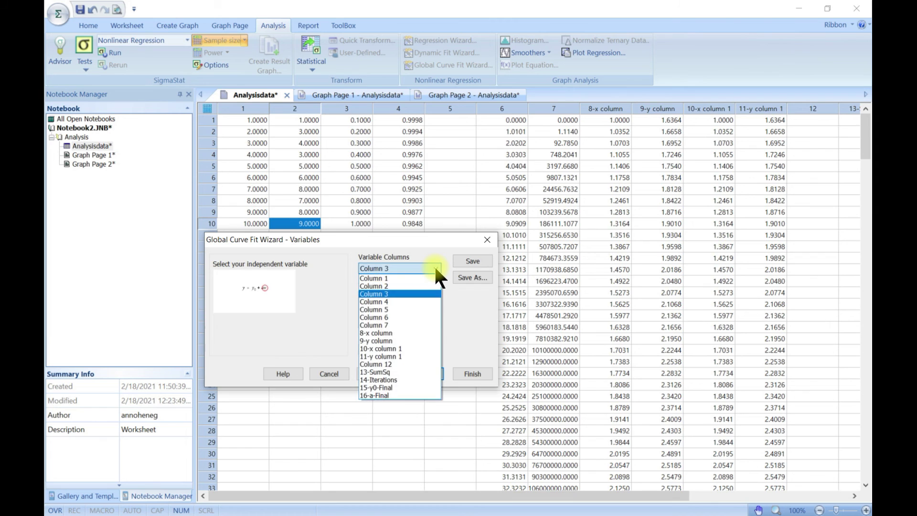
pyautogui.click(434, 268)
pyautogui.click(434, 268)
pyautogui.click(420, 278)
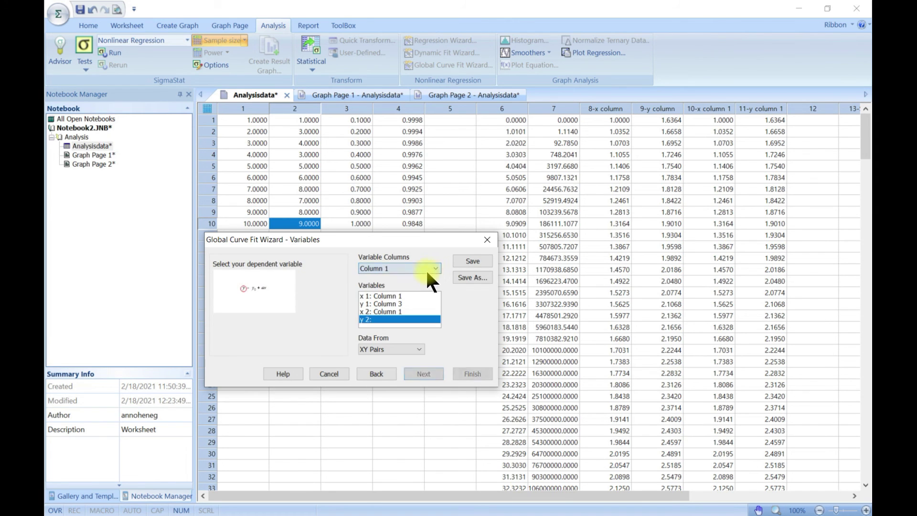
pyautogui.click(434, 268)
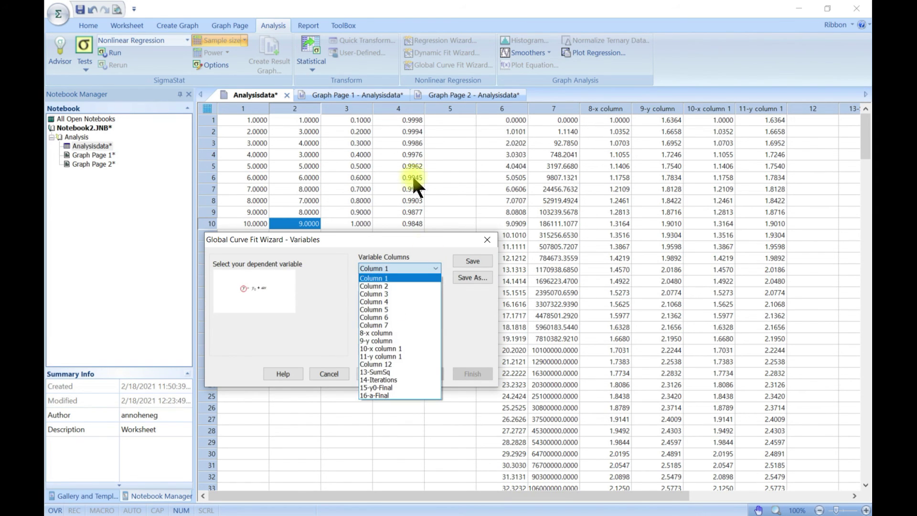
pyautogui.click(382, 301)
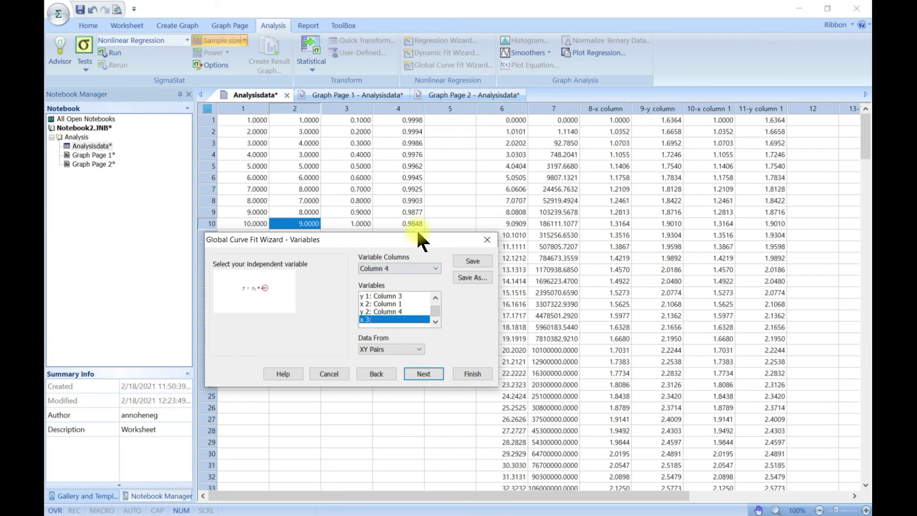
pyautogui.moveTo(416, 234); pyautogui.dragTo(518, 100)
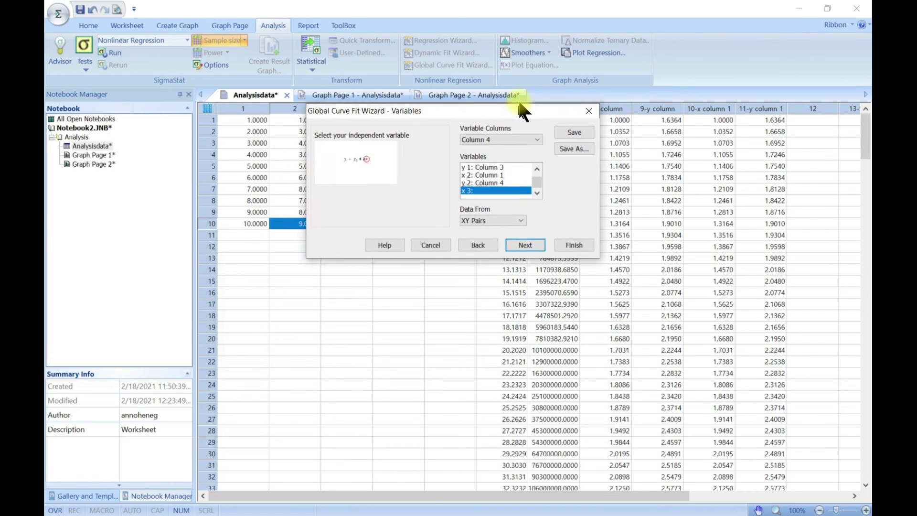
# Step: Run the global fit and accept the default options to create Graph Page 3
pyautogui.click(526, 241)
pyautogui.scroll(-1, 424, 187)
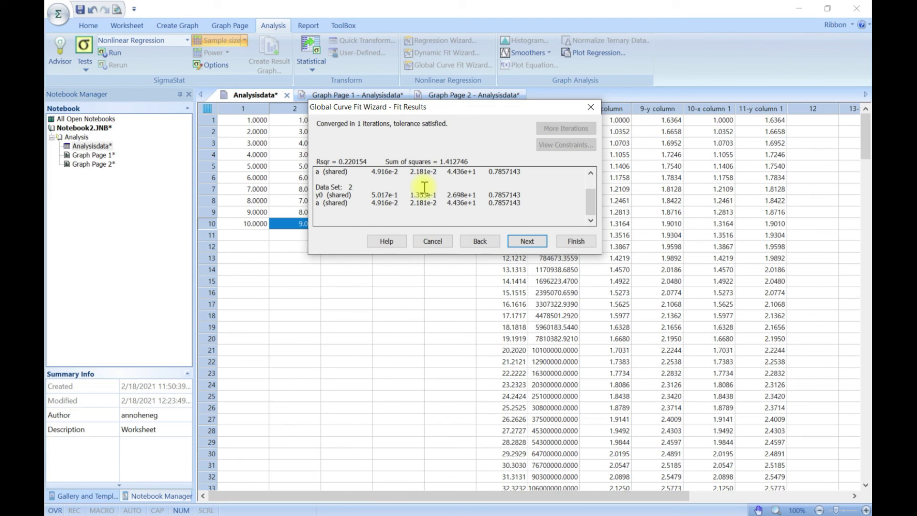
pyautogui.scroll(1, 424, 188)
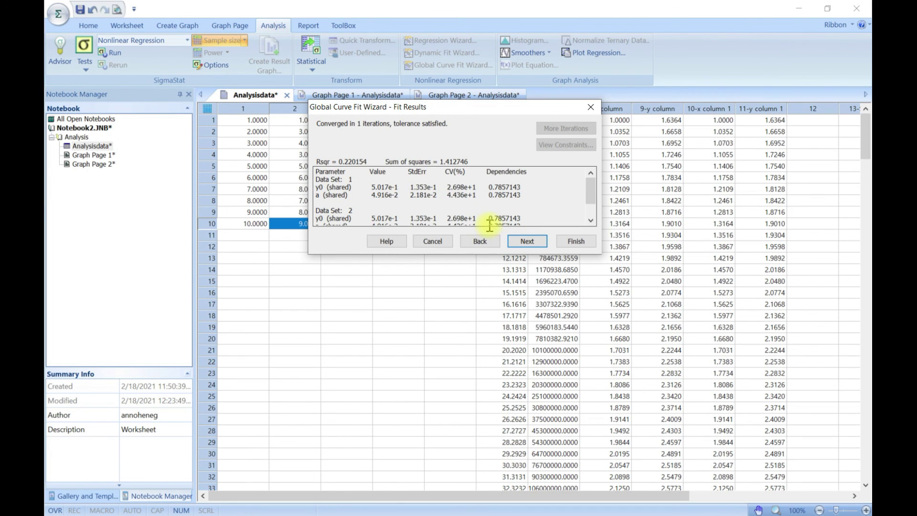
pyautogui.click(525, 240)
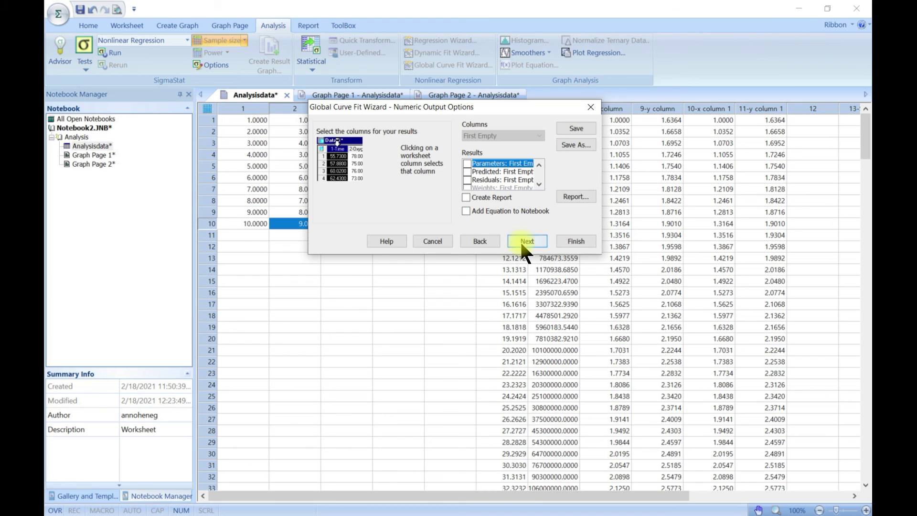
pyautogui.click(520, 241)
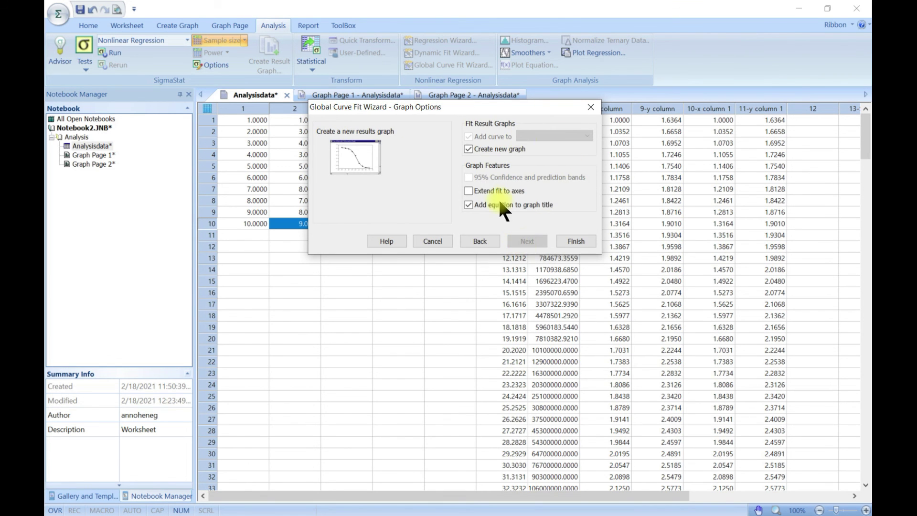
pyautogui.click(576, 241)
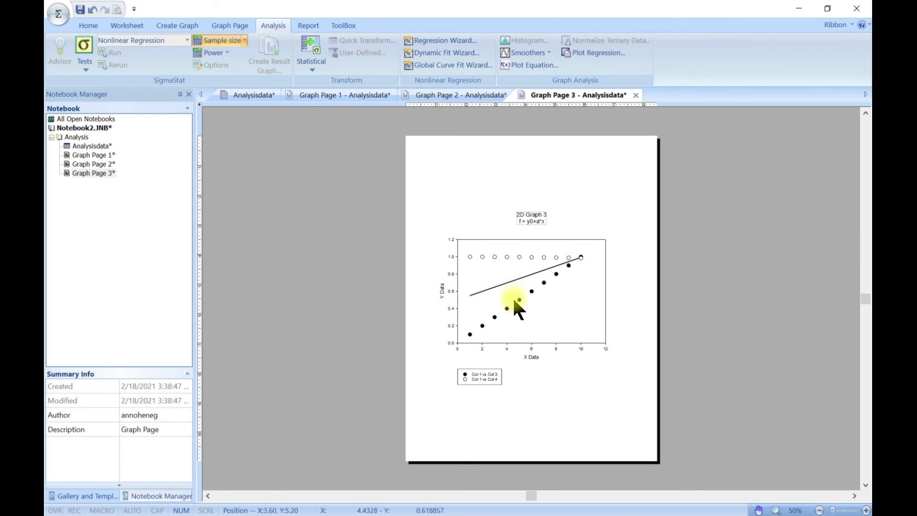
pyautogui.moveTo(462, 294)
pyautogui.moveTo(495, 283)
pyautogui.scroll(4, 491, 288)
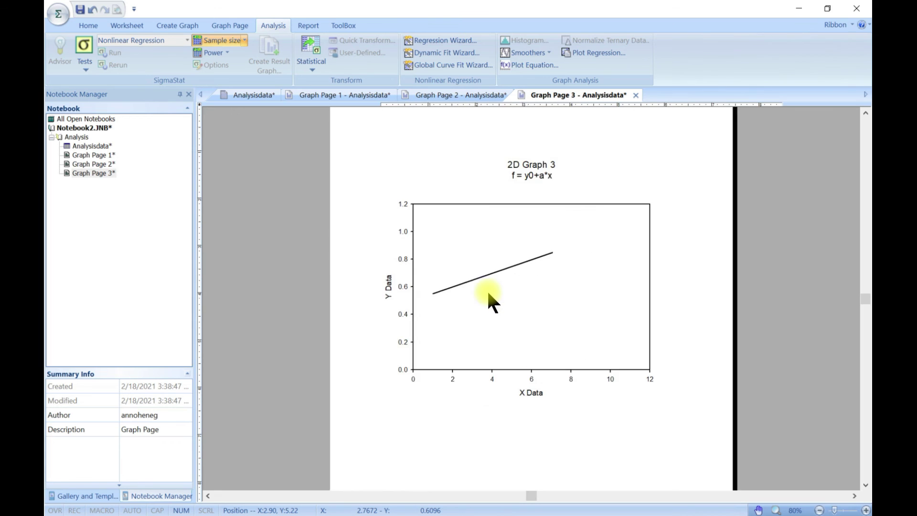